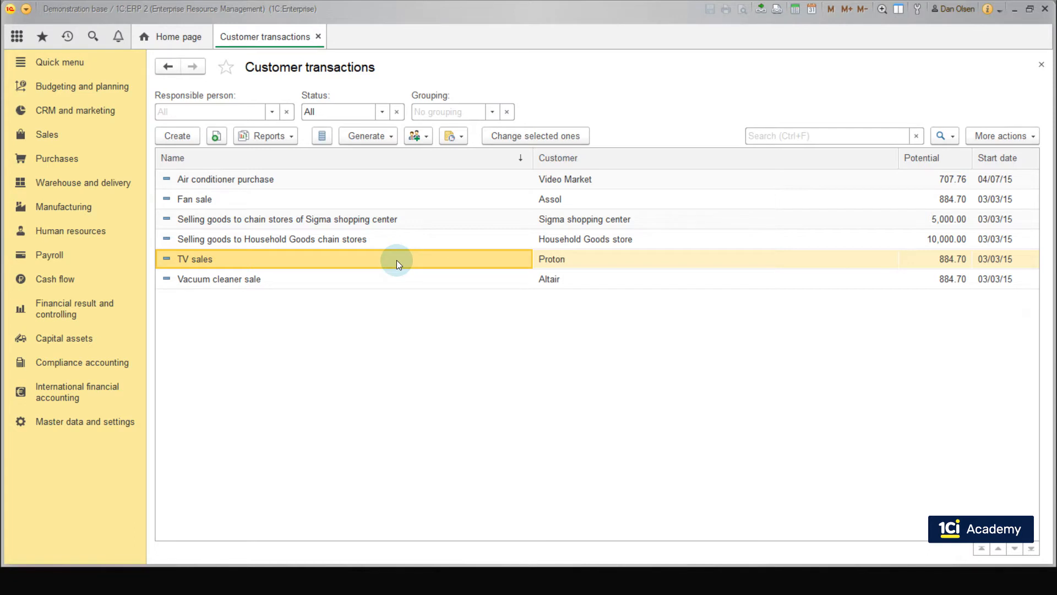
Open the TV sales record from the list of customer transactions
{"action": "double_click", "coordinate": [397, 260]}
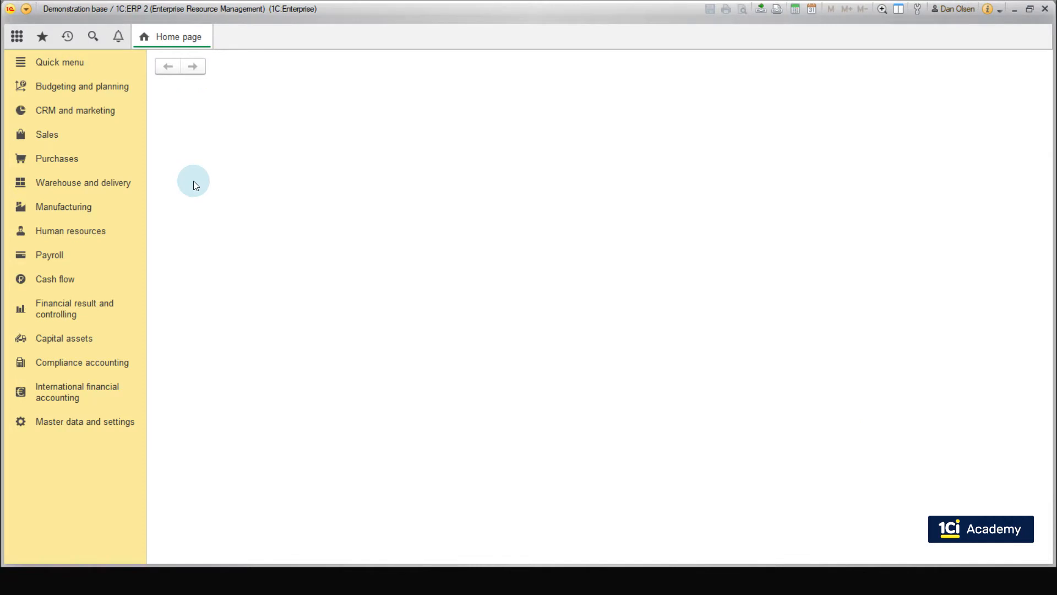
Open the catalog of kinds of transactions with customers from the CRM and marketing settings
{"action": "left_click", "coordinate": [102, 112]}
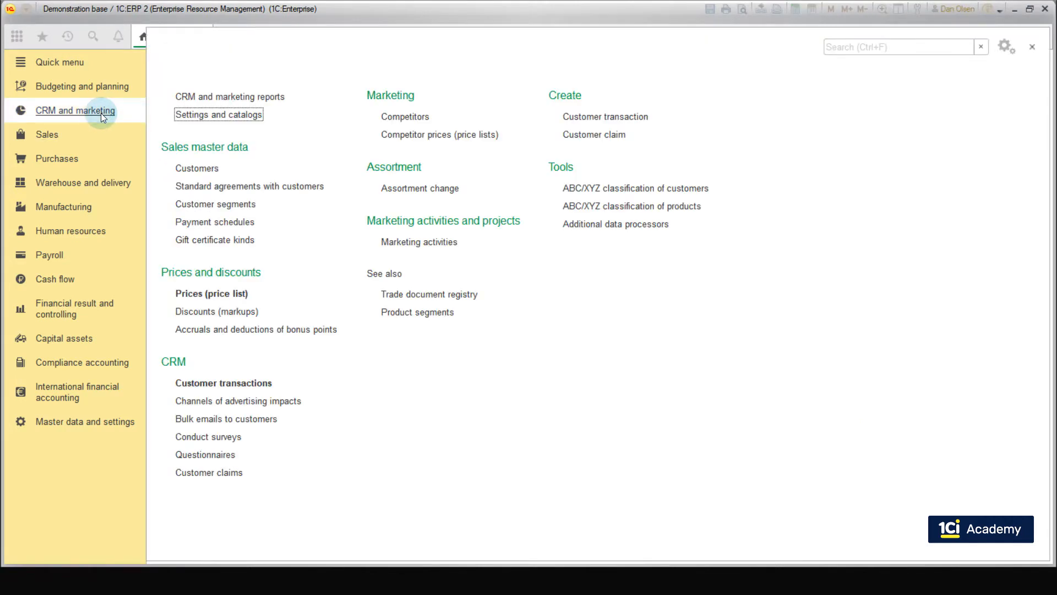
{"action": "left_click", "coordinate": [183, 115]}
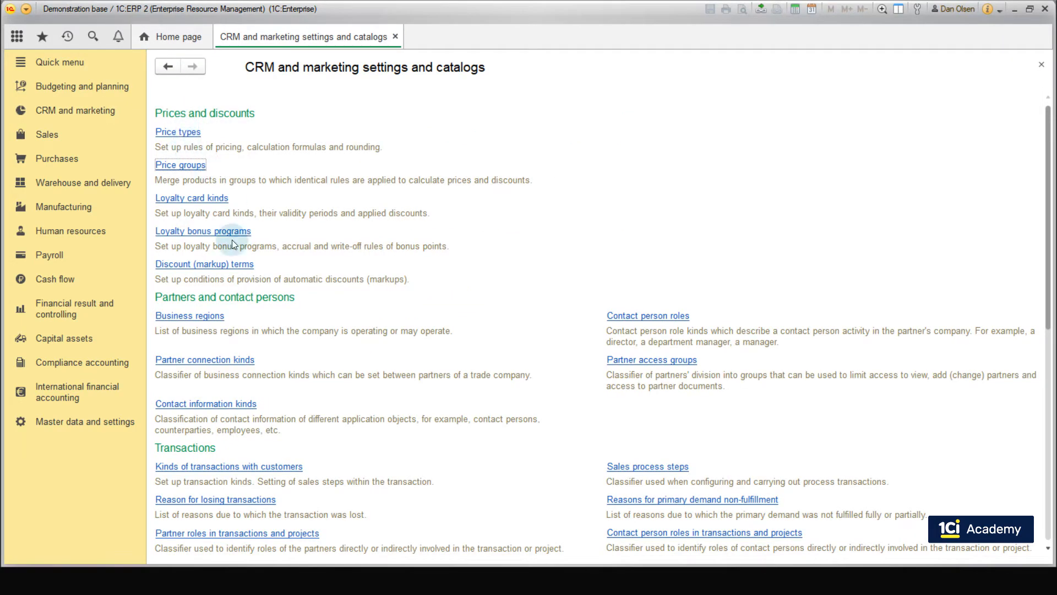
{"action": "scroll", "coordinate": [225, 312], "scroll_direction": "down", "scroll_amount": 3}
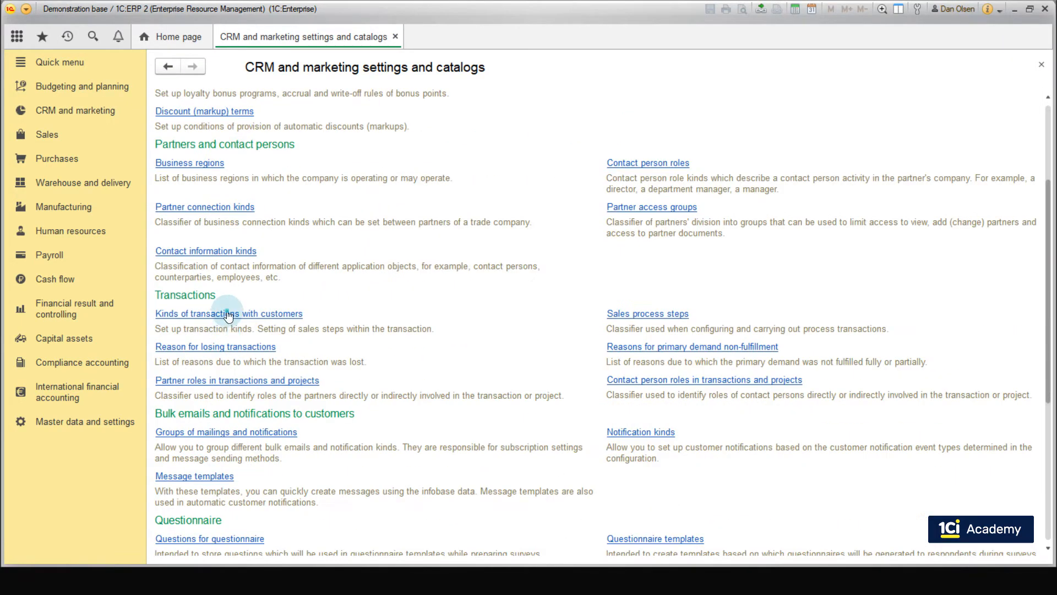
{"action": "left_click", "coordinate": [227, 314]}
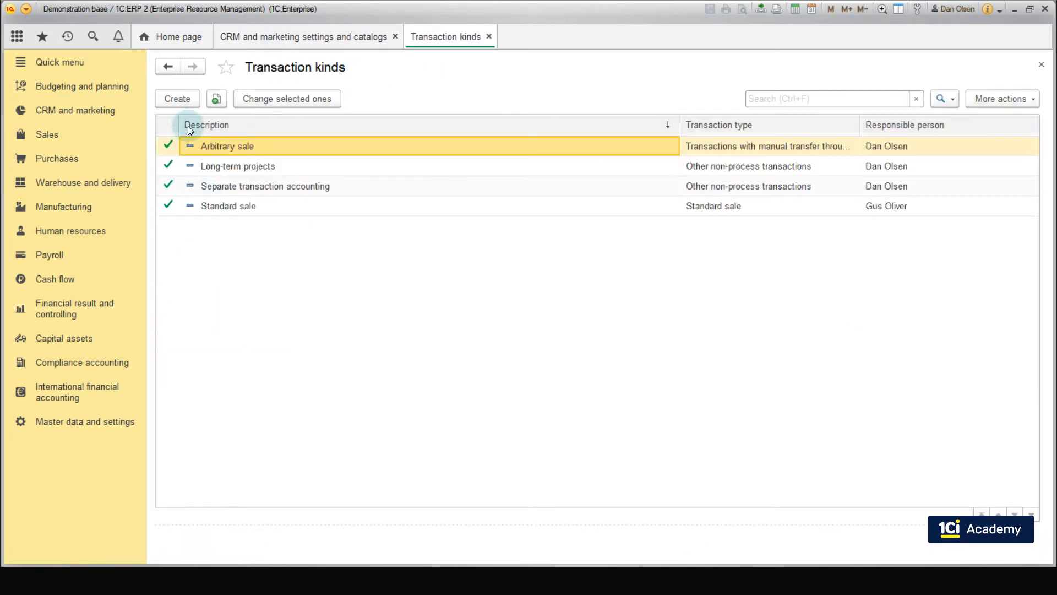
Start a new transaction kind described as SBS Transaction and set its type to Standard sale
{"action": "left_click", "coordinate": [178, 100]}
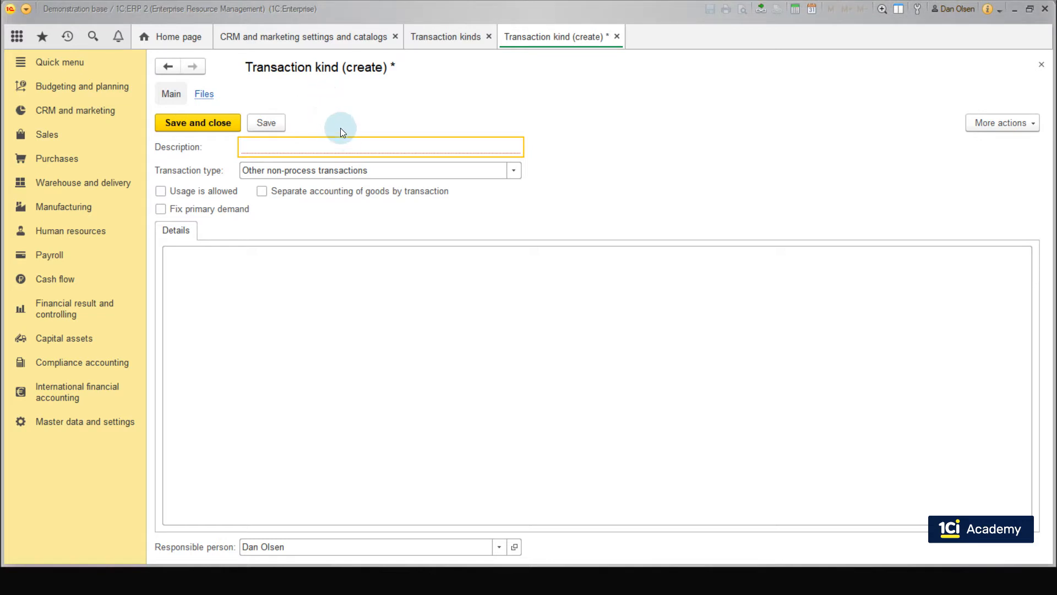
{"action": "left_click", "coordinate": [344, 144]}
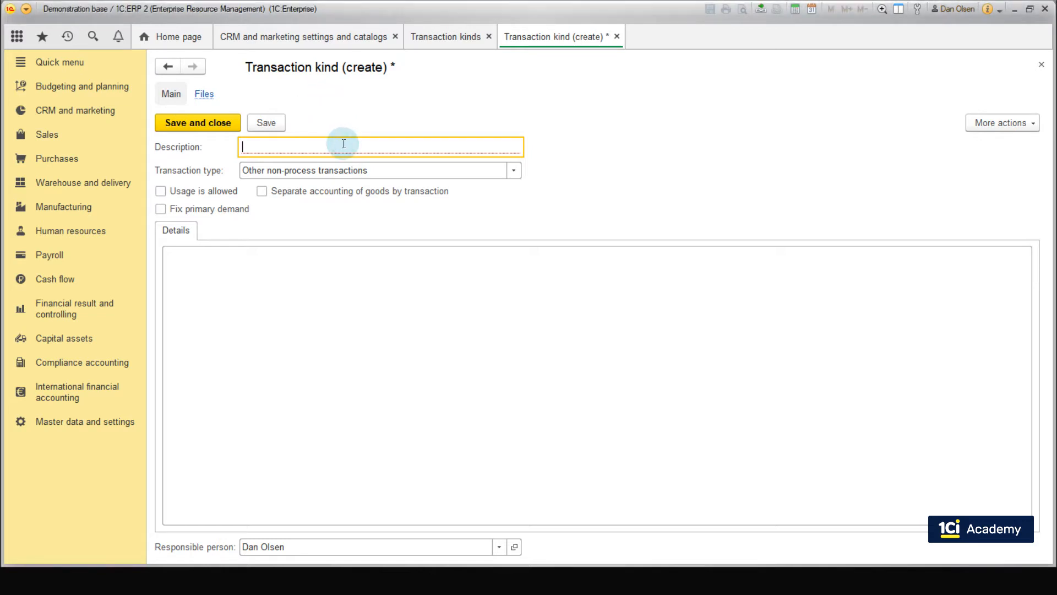
{"action": "type", "text": "SBS Transaction"}
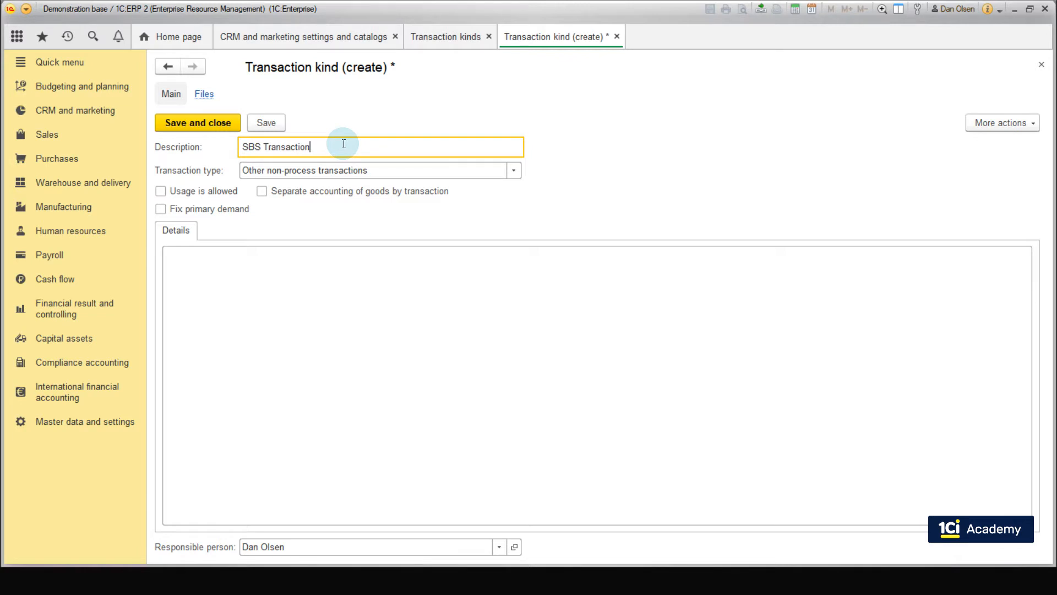
{"action": "left_click", "coordinate": [513, 172]}
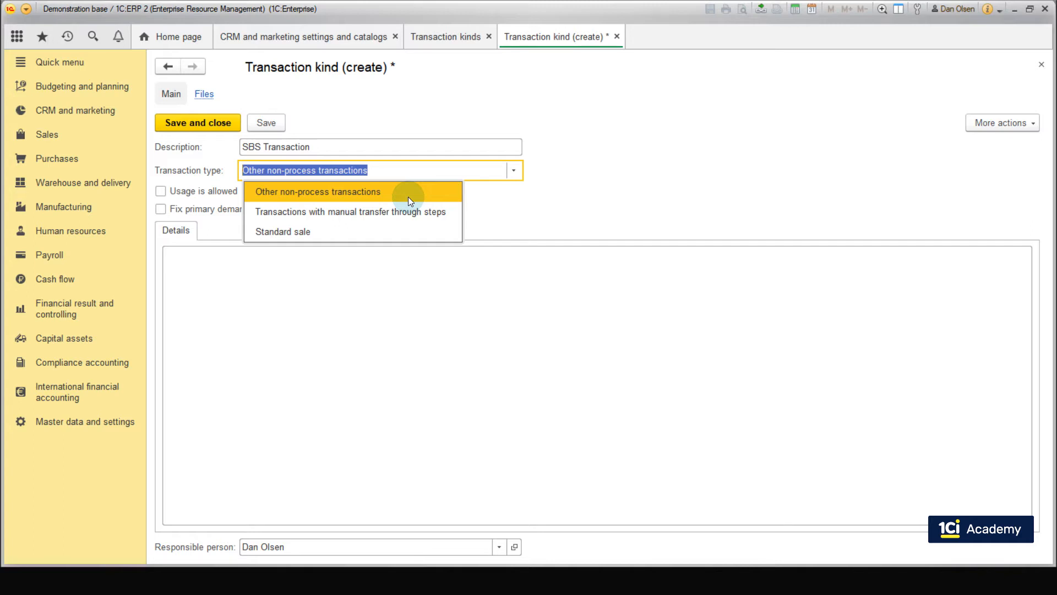
{"action": "left_click", "coordinate": [444, 233]}
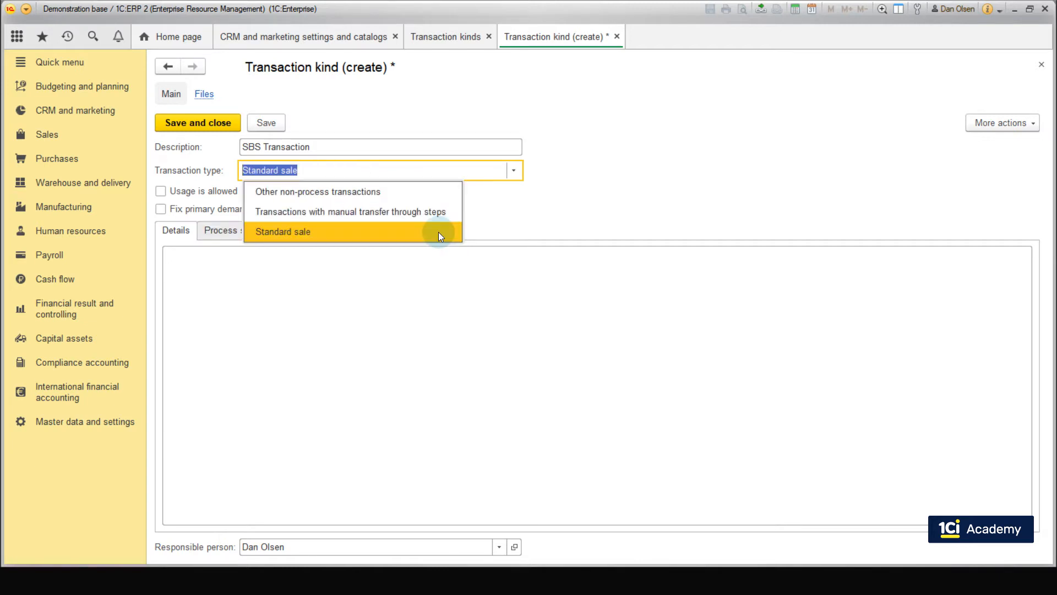
{"action": "left_click", "coordinate": [439, 233]}
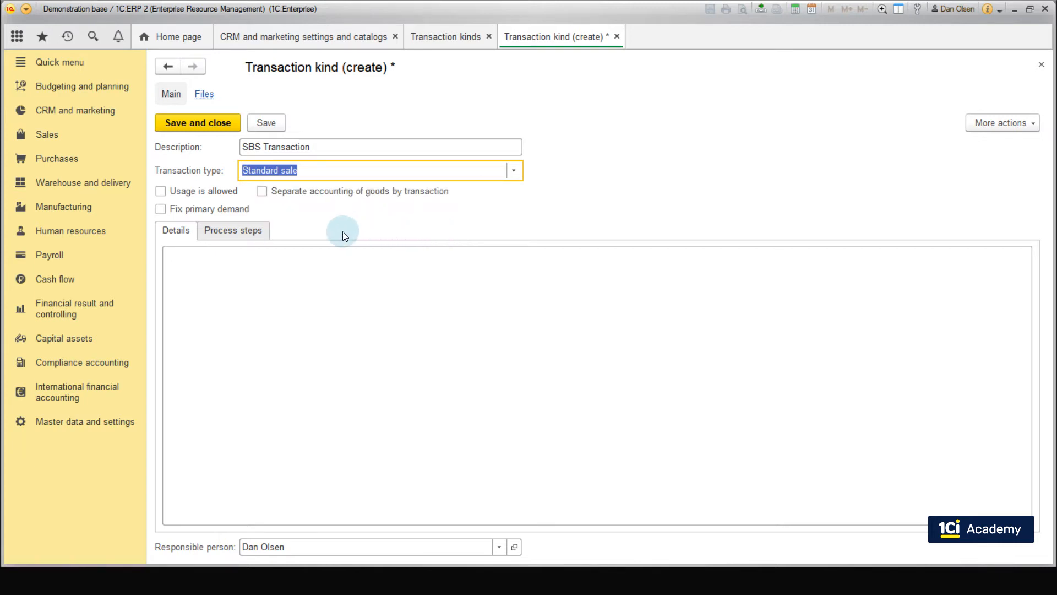
Examine the process steps of the new transaction kind one by one, and look through the available transaction types without changing the selection
{"action": "left_click", "coordinate": [255, 231]}
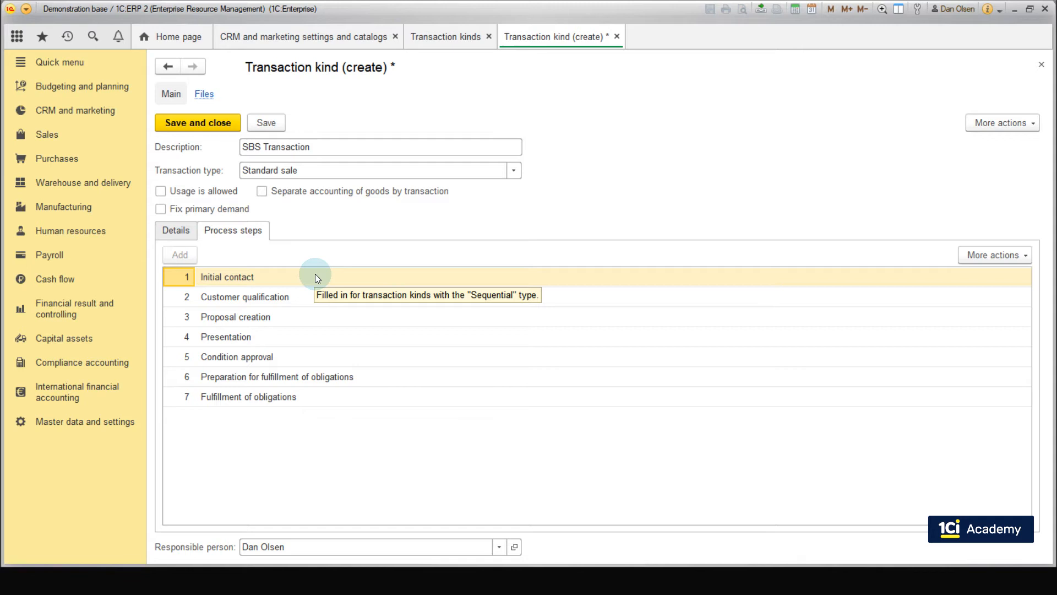
{"action": "left_click", "coordinate": [328, 297]}
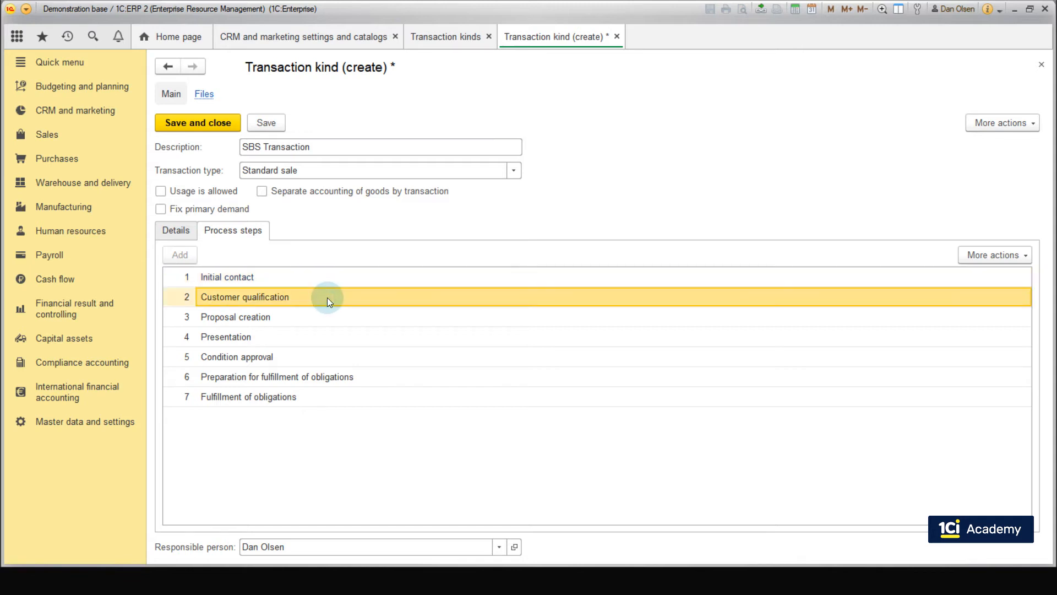
{"action": "left_click", "coordinate": [332, 322]}
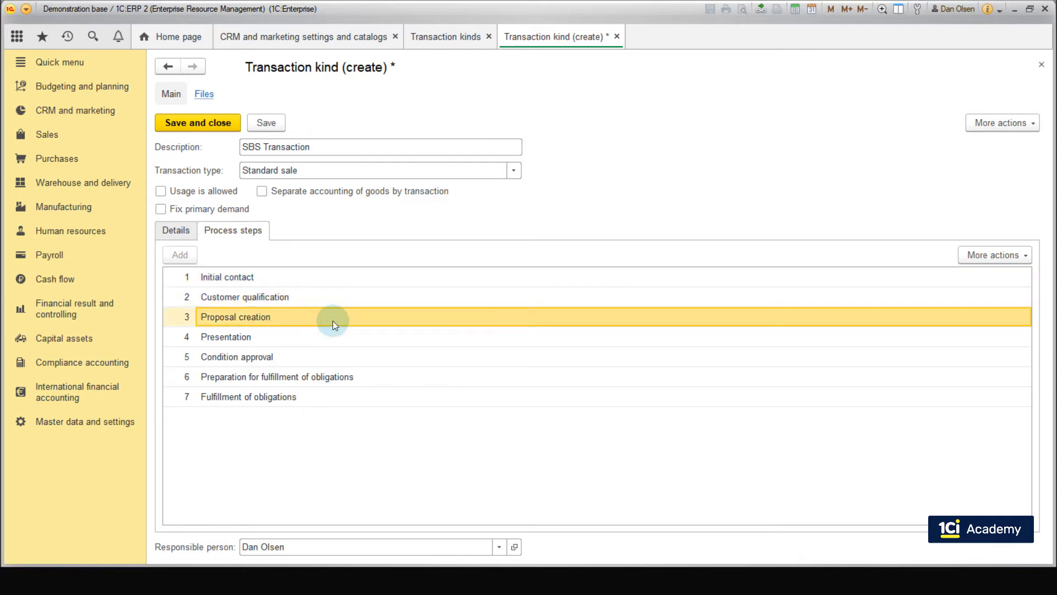
{"action": "left_click", "coordinate": [337, 340]}
{"action": "left_click", "coordinate": [347, 359]}
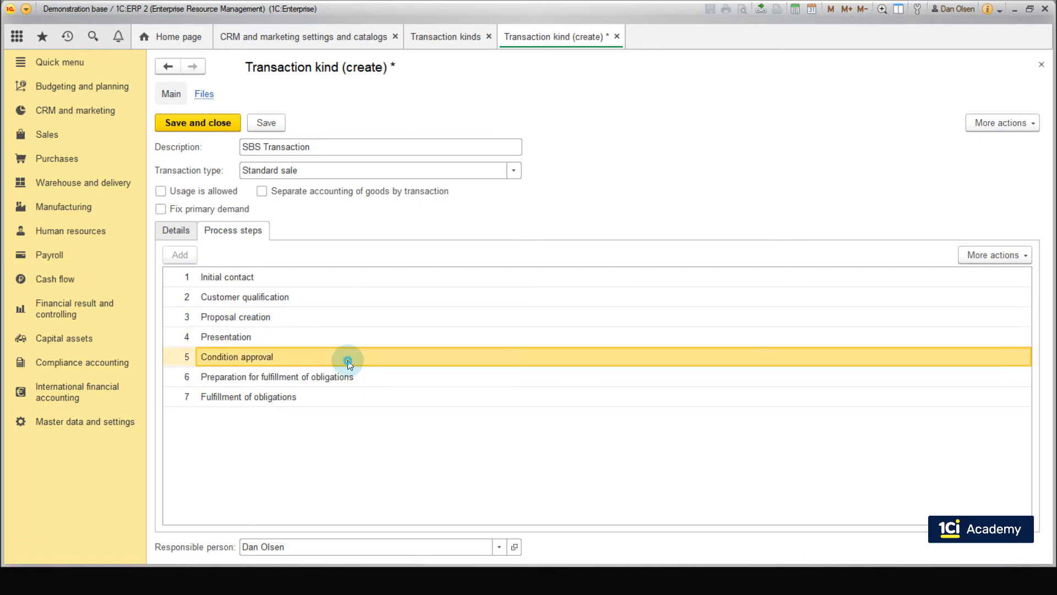
{"action": "left_click", "coordinate": [337, 378]}
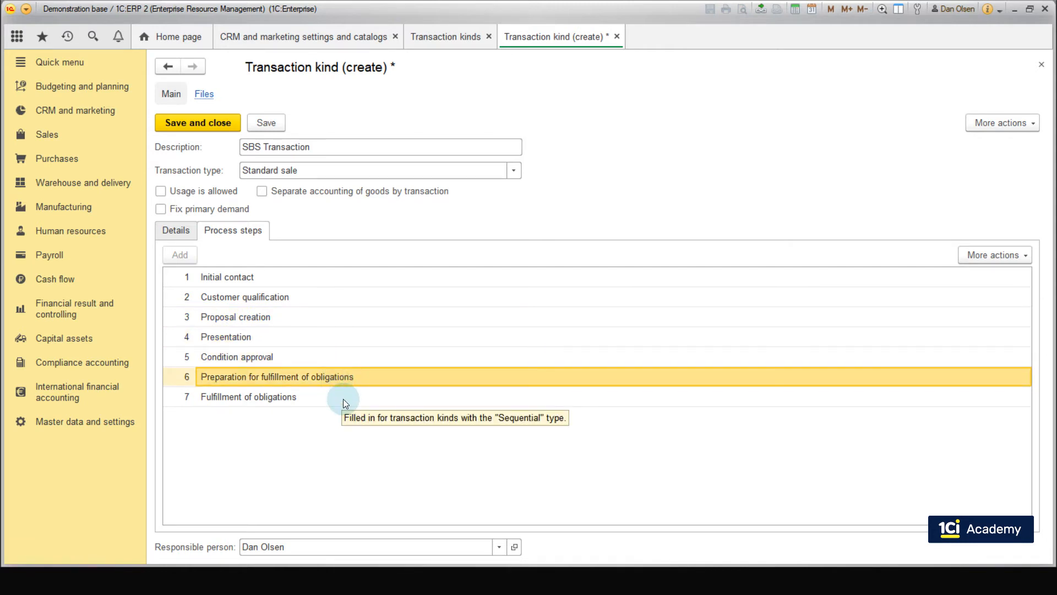
{"action": "left_click", "coordinate": [343, 399]}
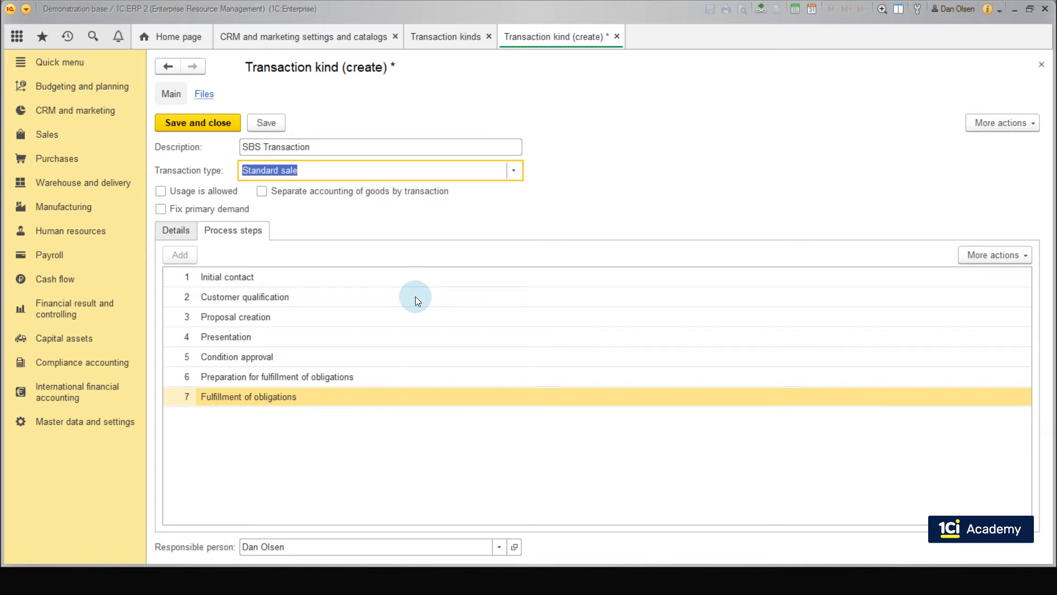
{"action": "left_click", "coordinate": [514, 171]}
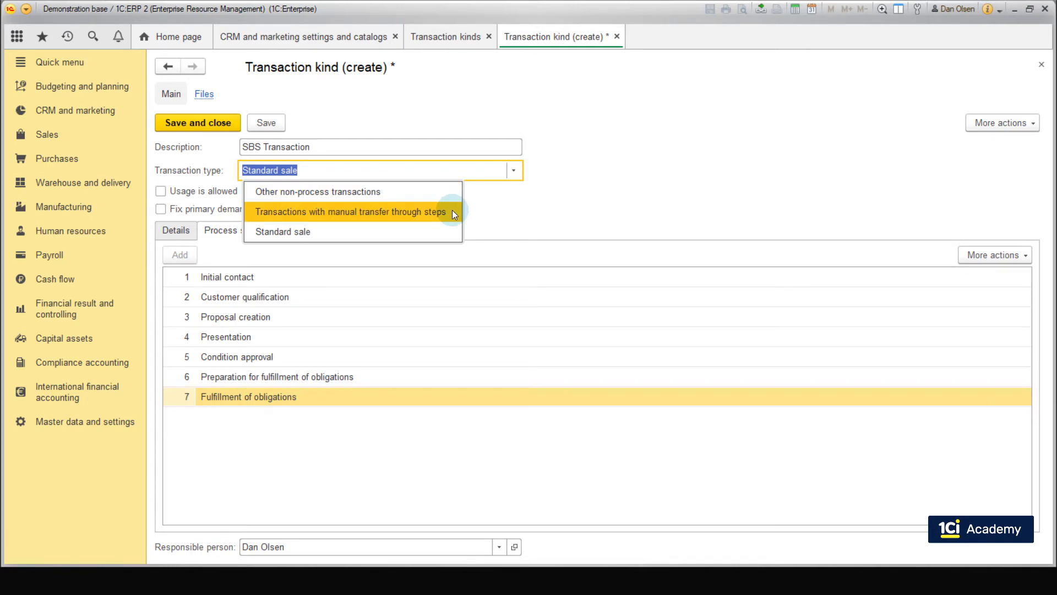
{"action": "left_click", "coordinate": [500, 213]}
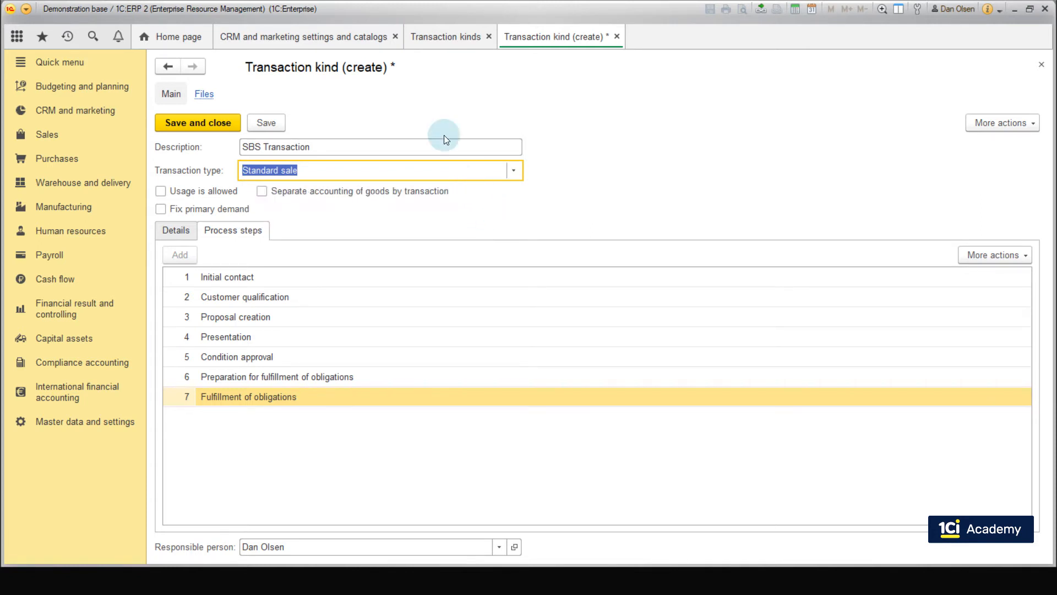
Add and save a new reason described as Delivery delay in the catalog of reasons for losing transactions
{"action": "left_click", "coordinate": [325, 40]}
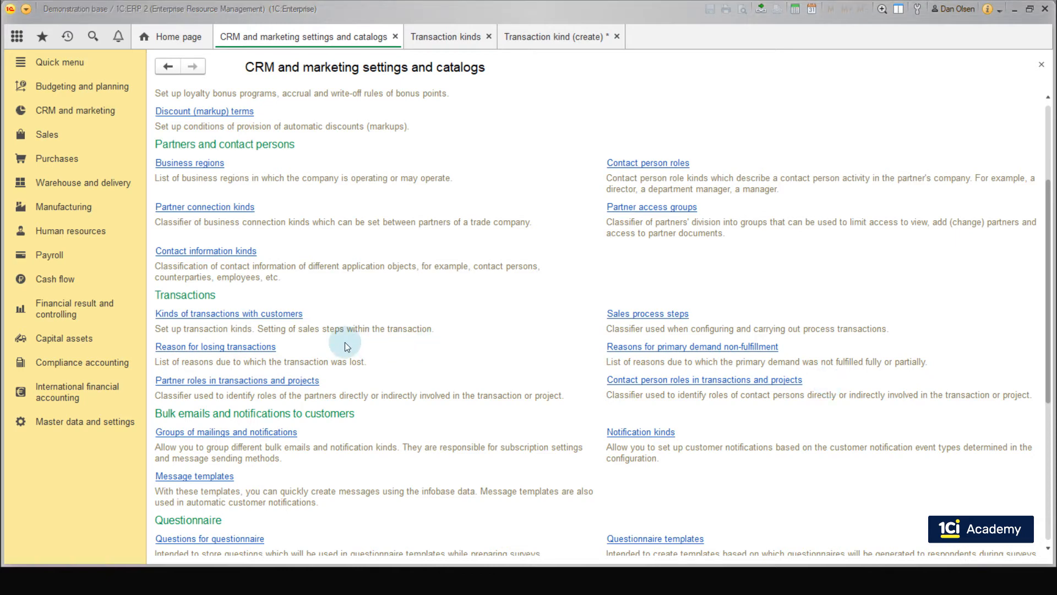
{"action": "left_click", "coordinate": [266, 353]}
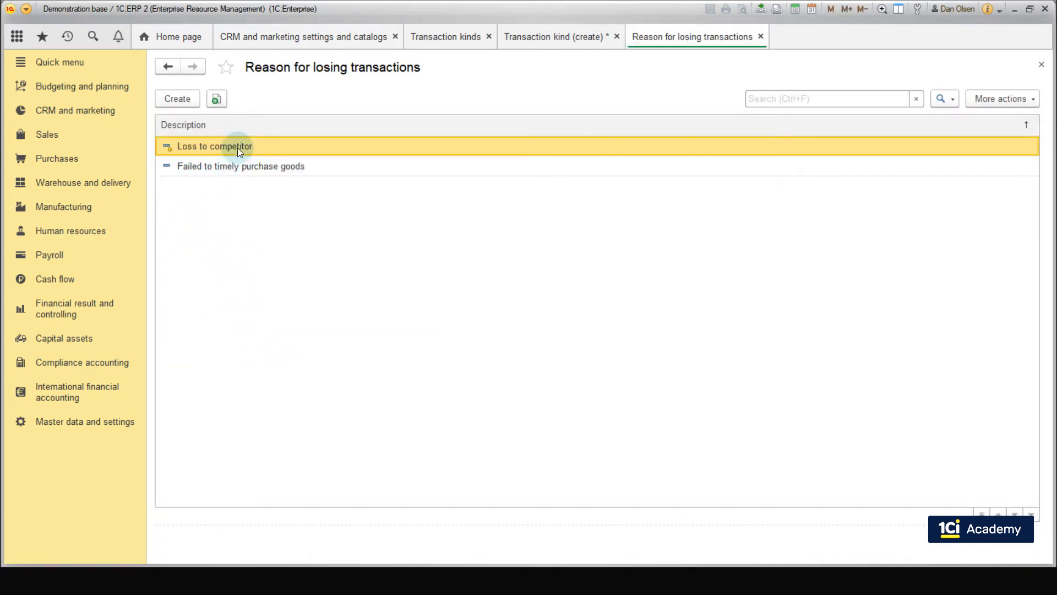
{"action": "left_click", "coordinate": [239, 165]}
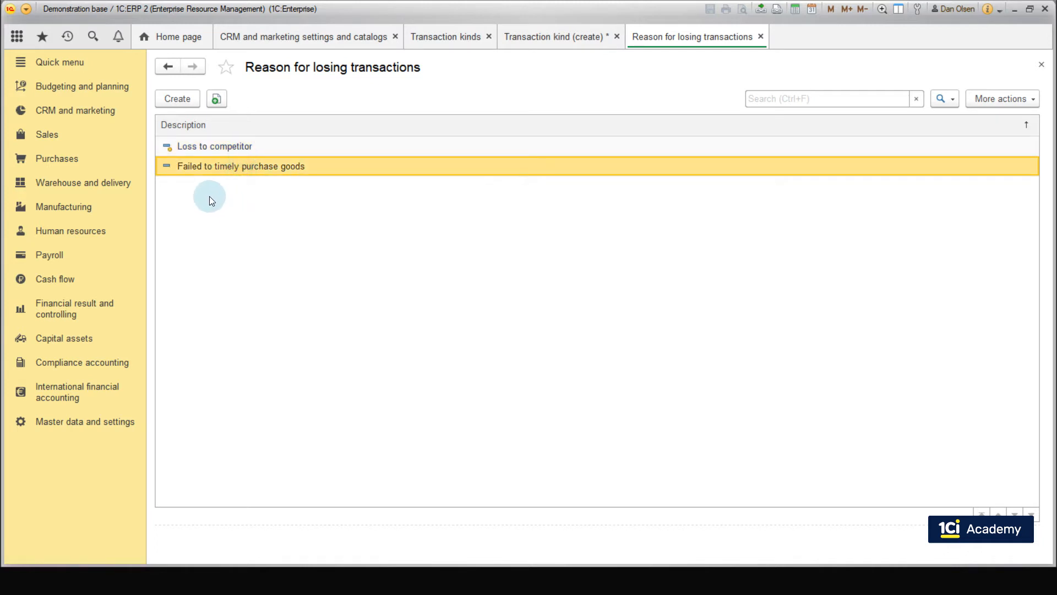
{"action": "left_click", "coordinate": [183, 100]}
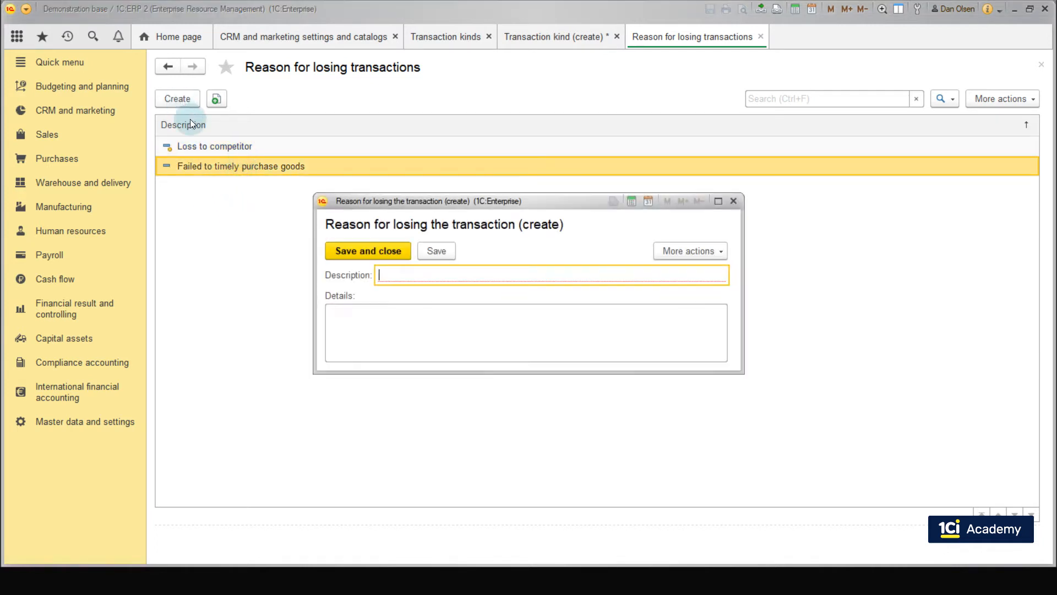
{"action": "type", "text": "Delivery delay"}
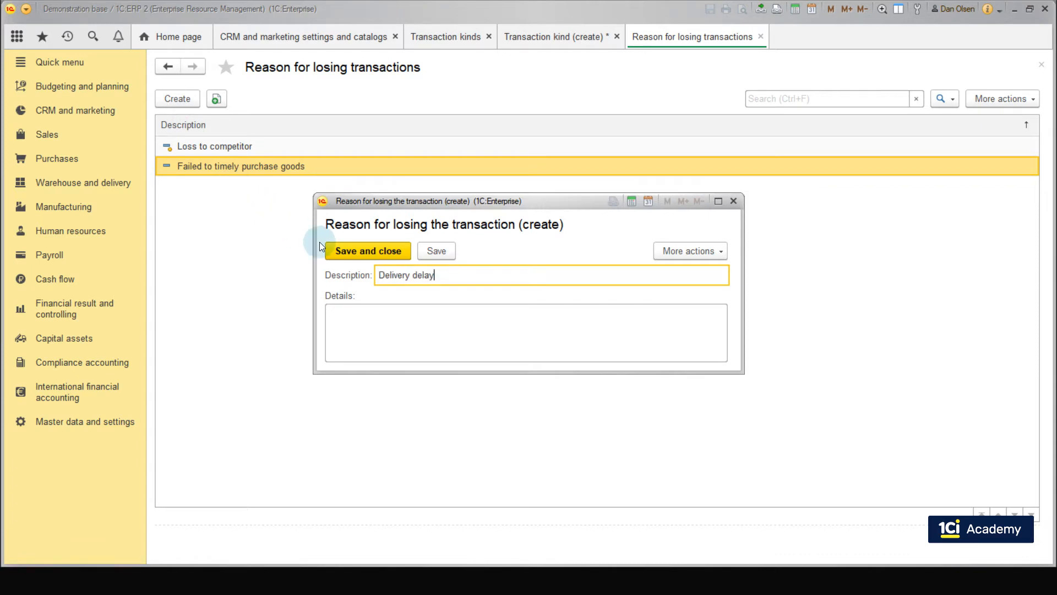
{"action": "left_click", "coordinate": [343, 252]}
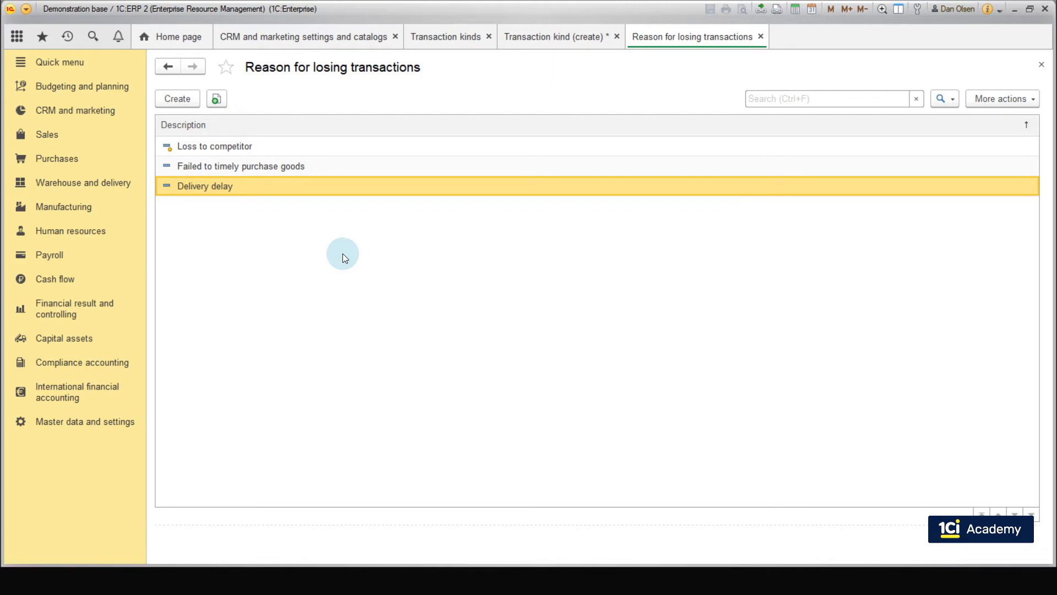
Start a new customer transaction under CRM and marketing with Hamleys as the customer
{"action": "left_click", "coordinate": [114, 117]}
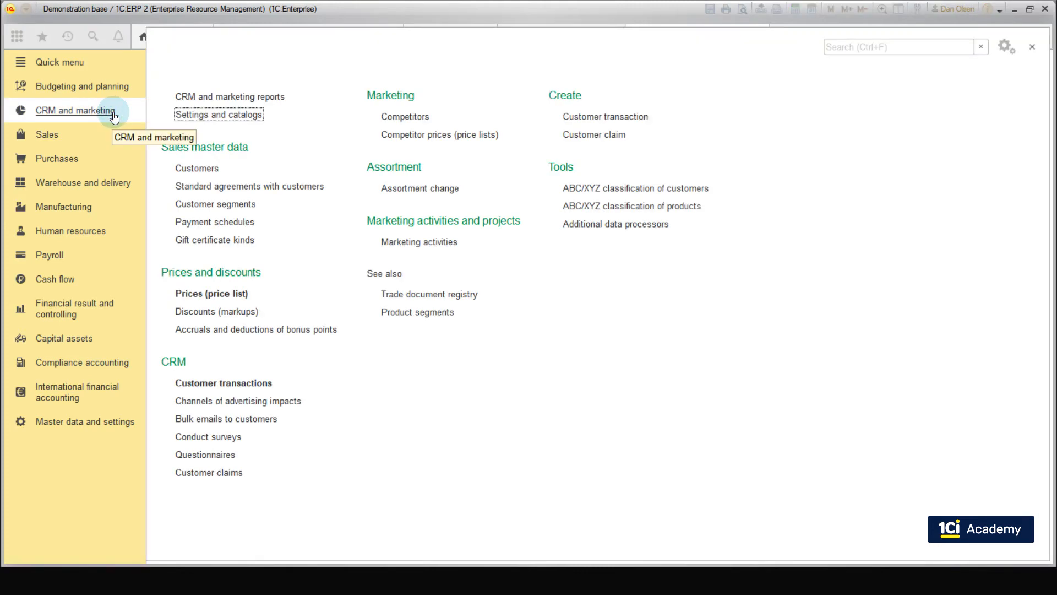
{"action": "left_click", "coordinate": [196, 384]}
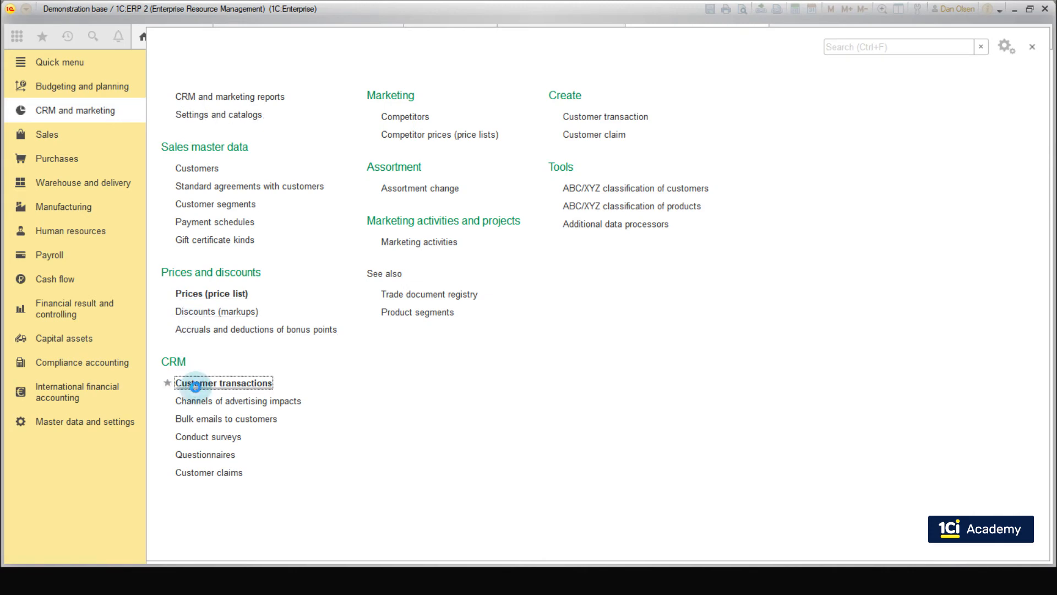
{"action": "left_click", "coordinate": [177, 141]}
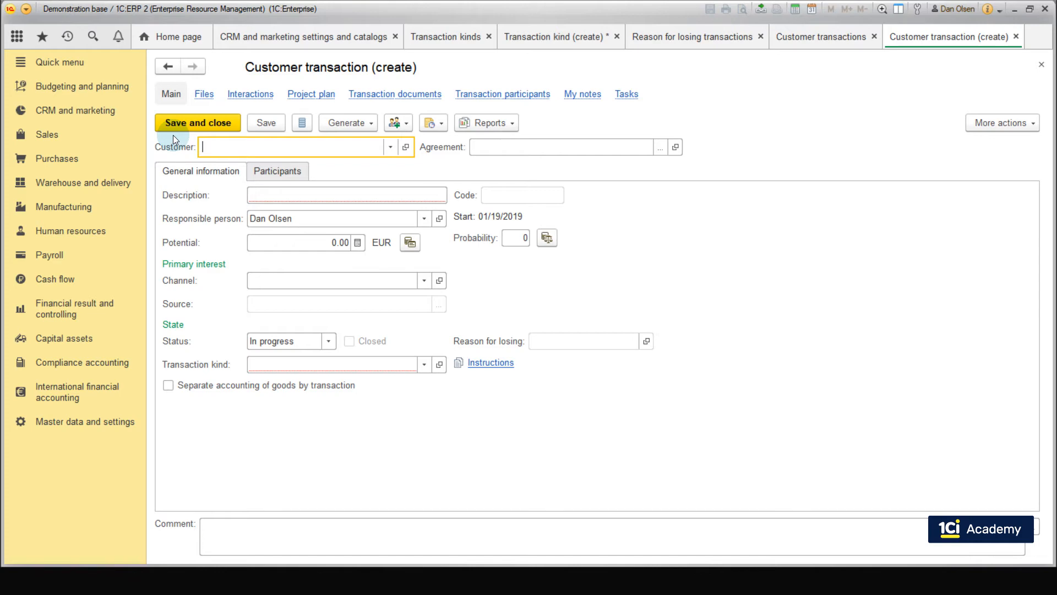
{"action": "left_click", "coordinate": [389, 147]}
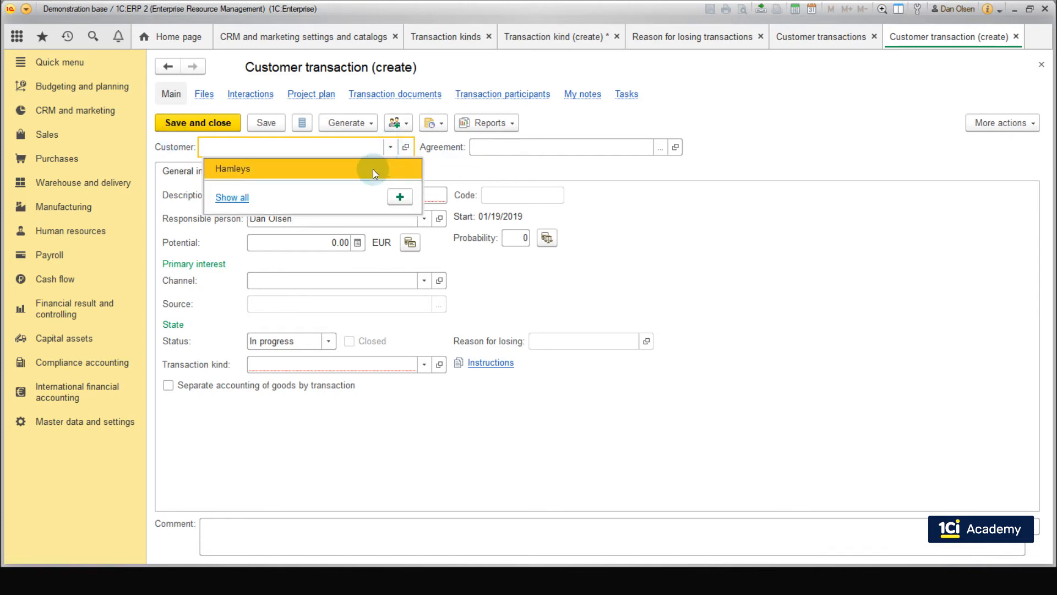
{"action": "left_click", "coordinate": [370, 170]}
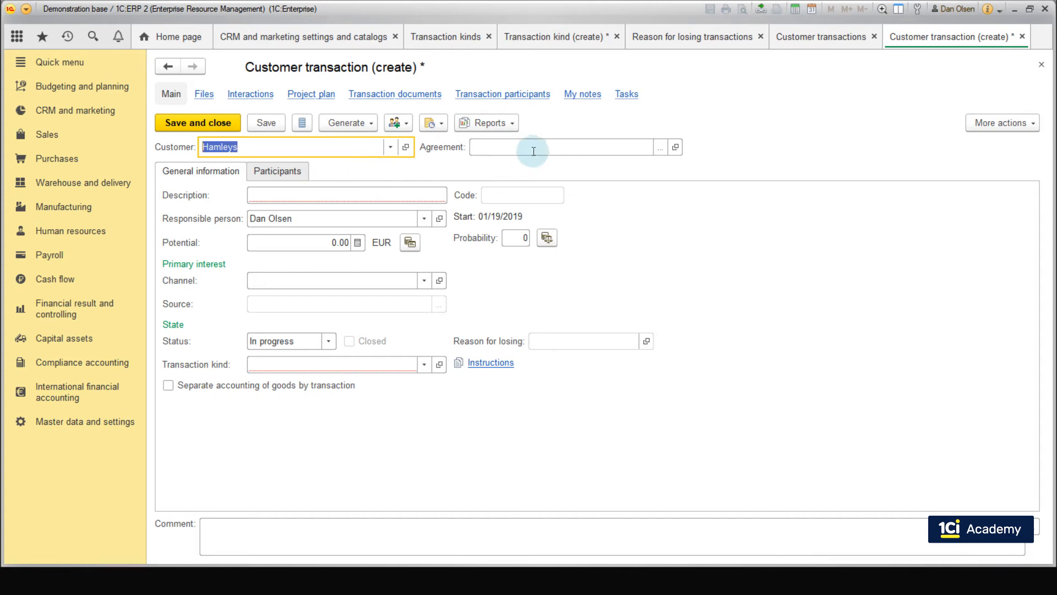
Describe the customer transaction as SBS – Hamleys and assign the Munich sales agreement to it
{"action": "left_click", "coordinate": [374, 194]}
{"action": "type", "text": "SBS – Hamleys"}
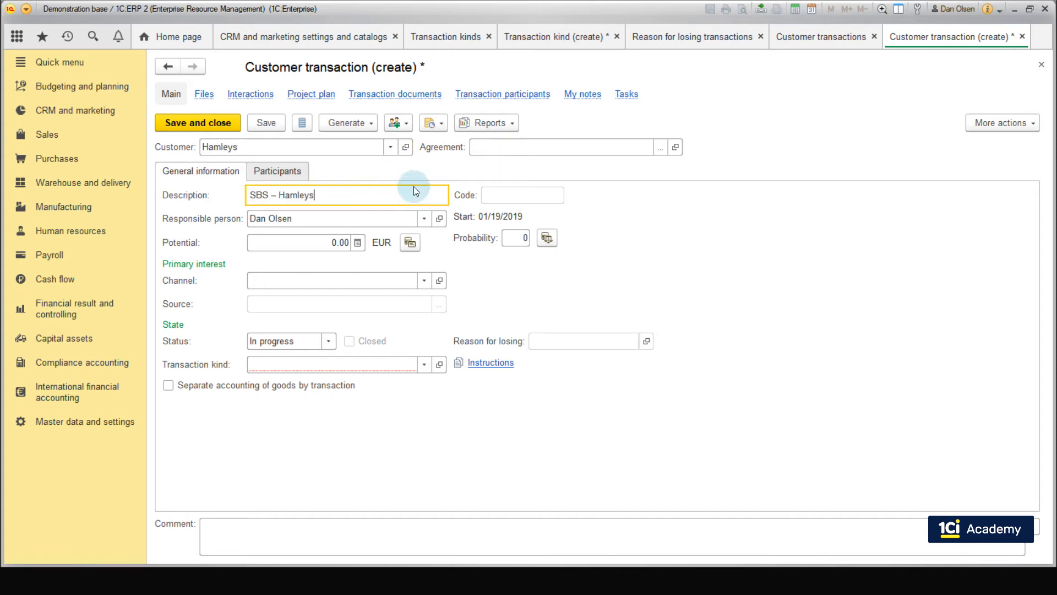
{"action": "left_click", "coordinate": [658, 147]}
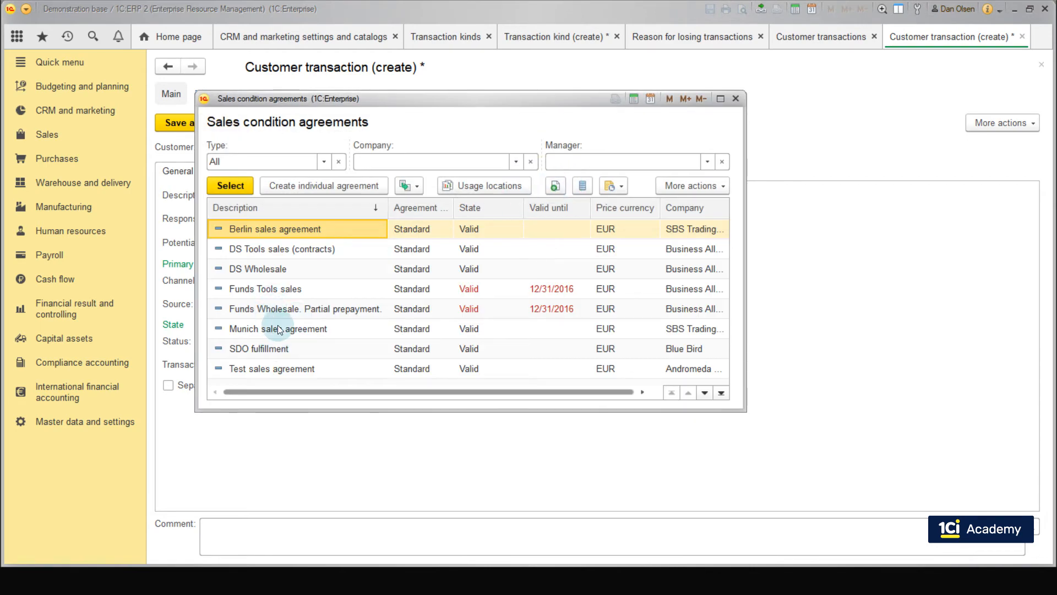
{"action": "double_click", "coordinate": [277, 329]}
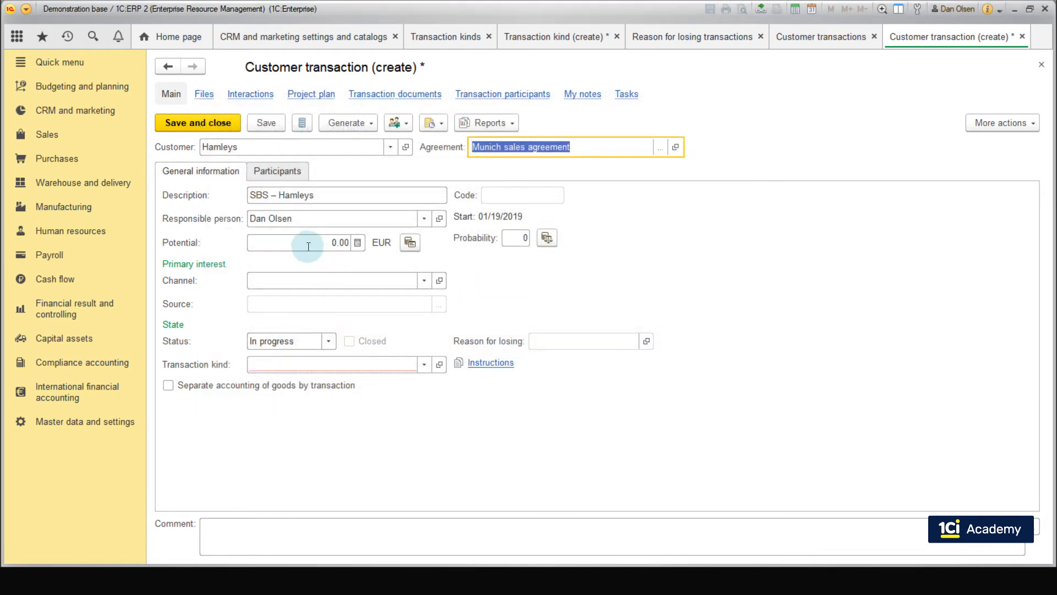
Set the customer transaction's potential to 10,000 EUR and its probability to 80
{"action": "left_click", "coordinate": [306, 243]}
{"action": "type", "text": "10000"}
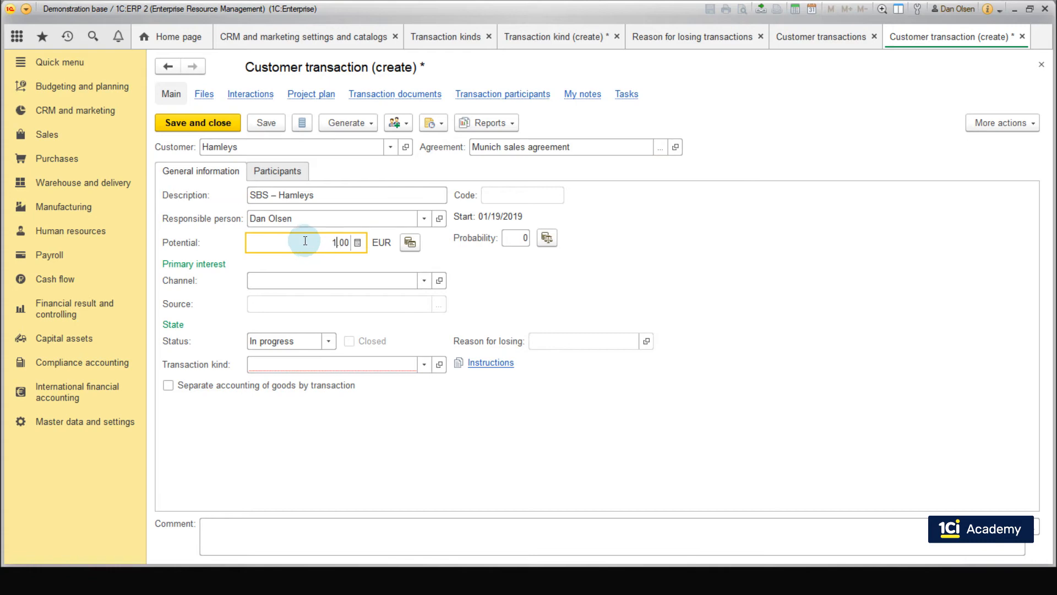
{"action": "left_click", "coordinate": [519, 237]}
{"action": "type", "text": "80"}
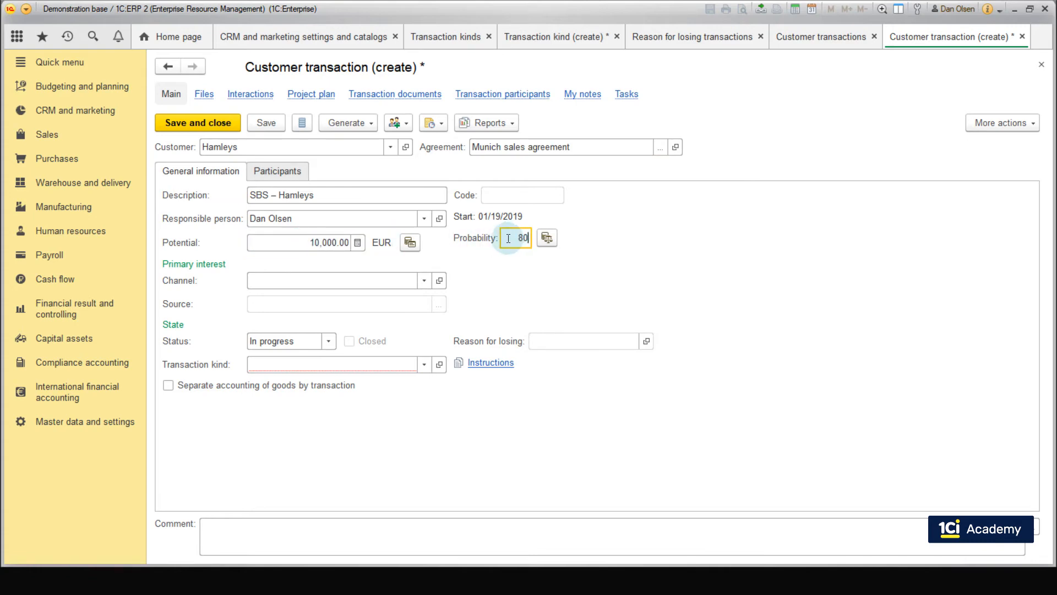
Set the transaction's primary interest channel to Exhibitions and its source to German sports and entertainment Exhibition
{"action": "left_click", "coordinate": [570, 293]}
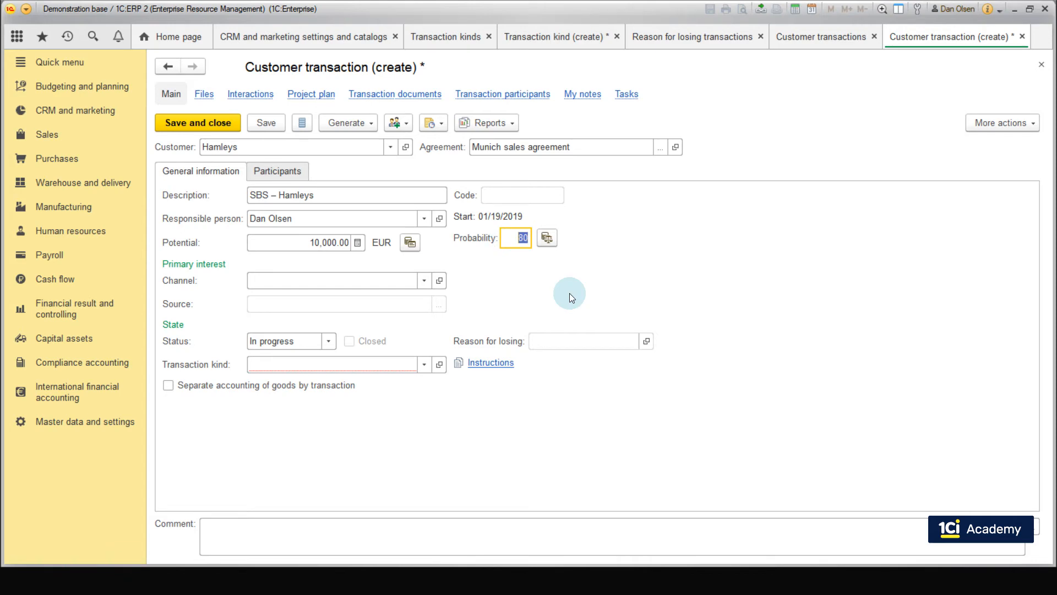
{"action": "left_click", "coordinate": [426, 280]}
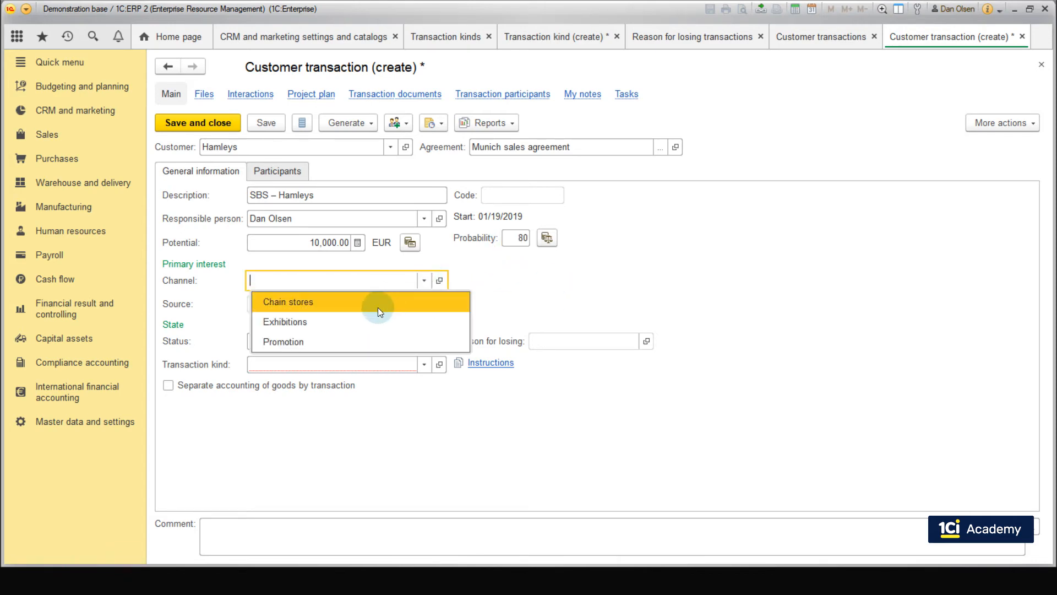
{"action": "left_click", "coordinate": [372, 323]}
{"action": "left_click", "coordinate": [423, 304]}
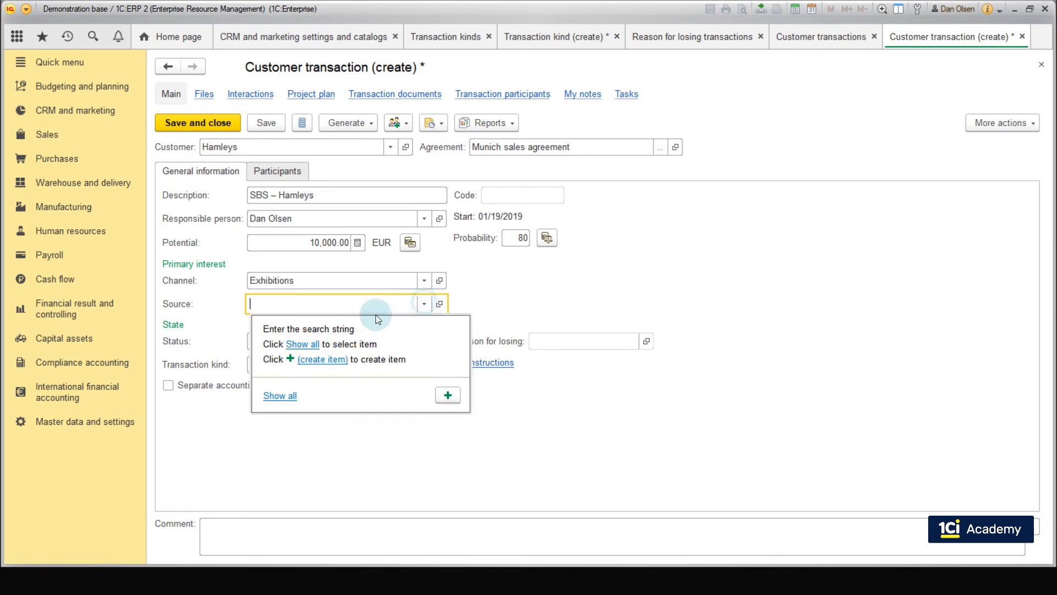
{"action": "left_click", "coordinate": [302, 344]}
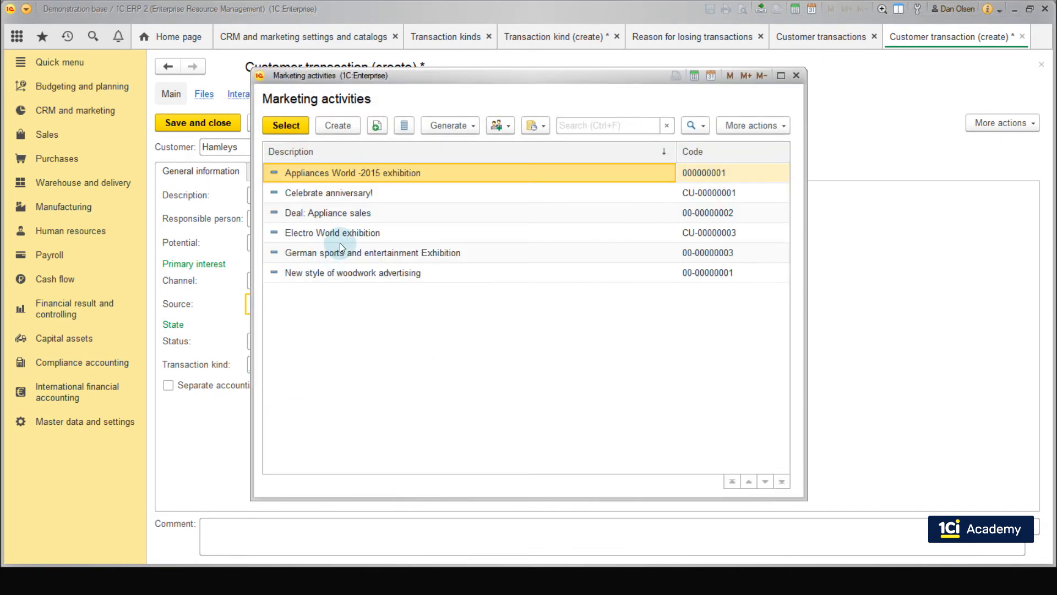
{"action": "left_click", "coordinate": [343, 255]}
{"action": "left_click", "coordinate": [296, 128]}
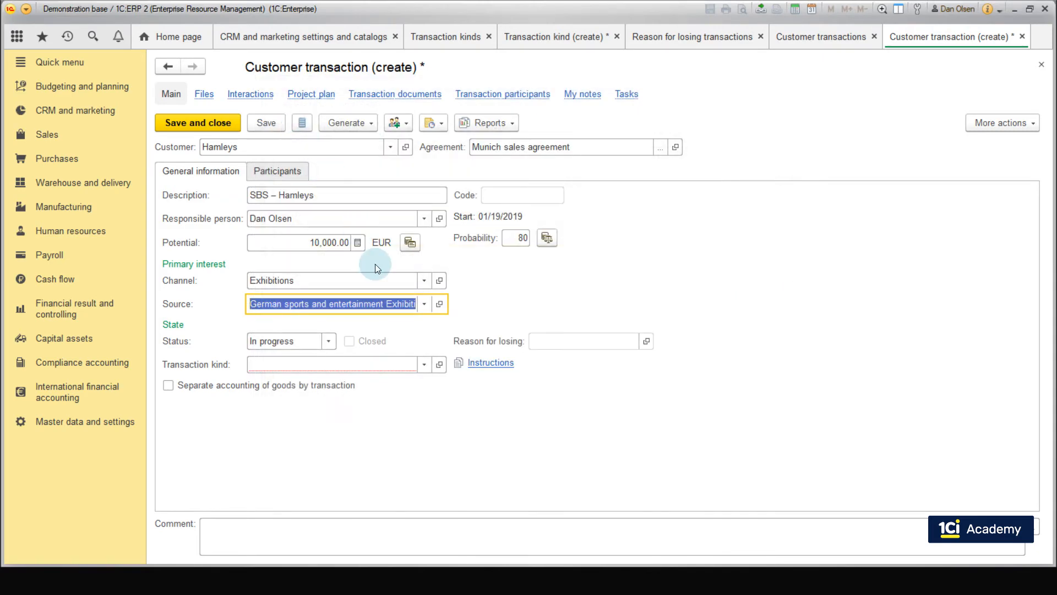
Choose In progress as the transaction's status and Standard sale as its transaction kind
{"action": "left_click", "coordinate": [327, 346]}
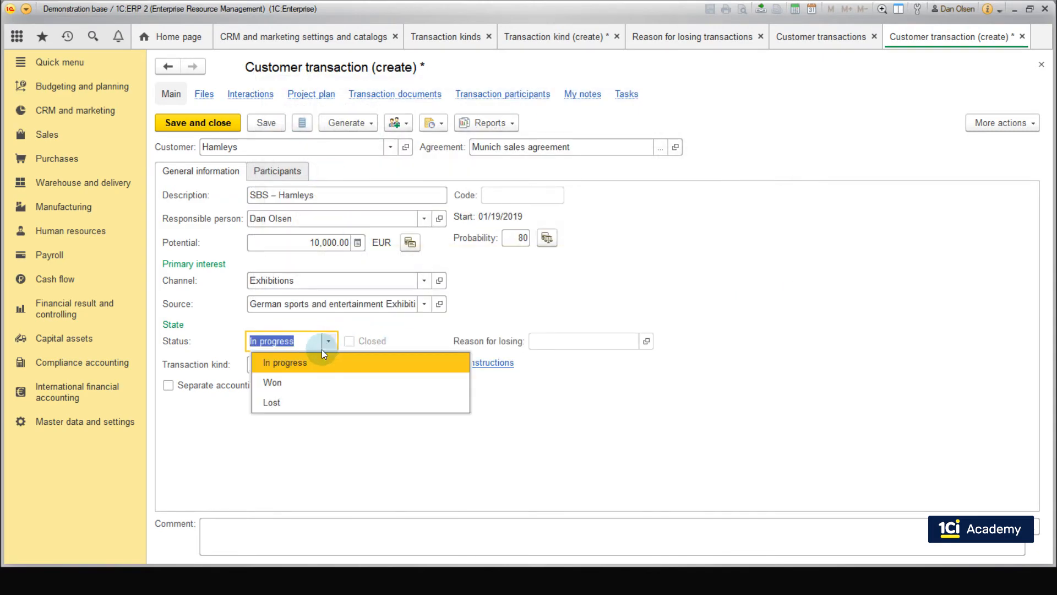
{"action": "left_click", "coordinate": [318, 364]}
{"action": "left_click", "coordinate": [427, 367]}
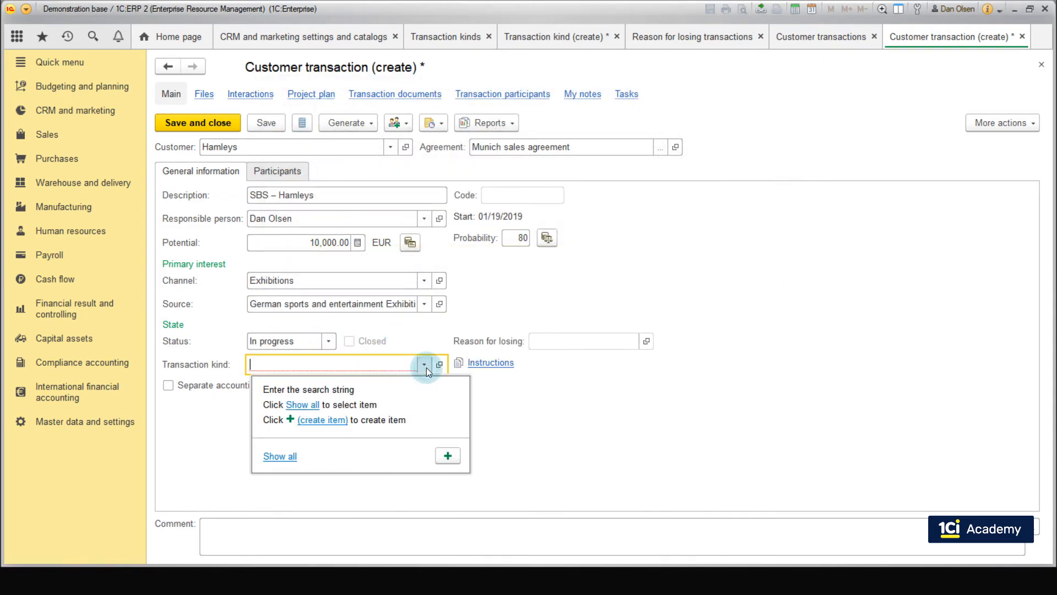
{"action": "left_click", "coordinate": [318, 404]}
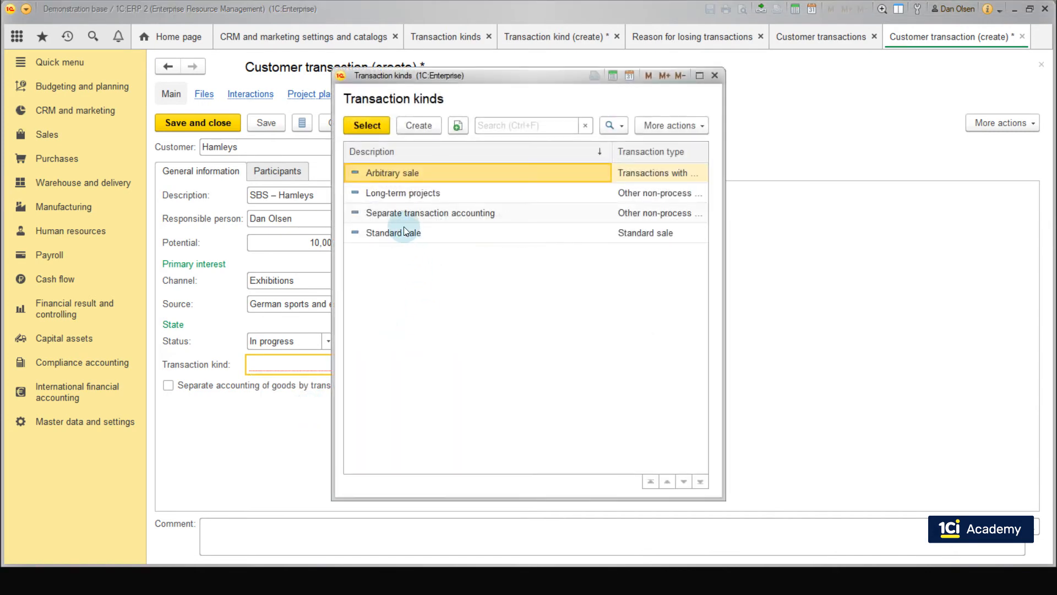
{"action": "double_click", "coordinate": [398, 232]}
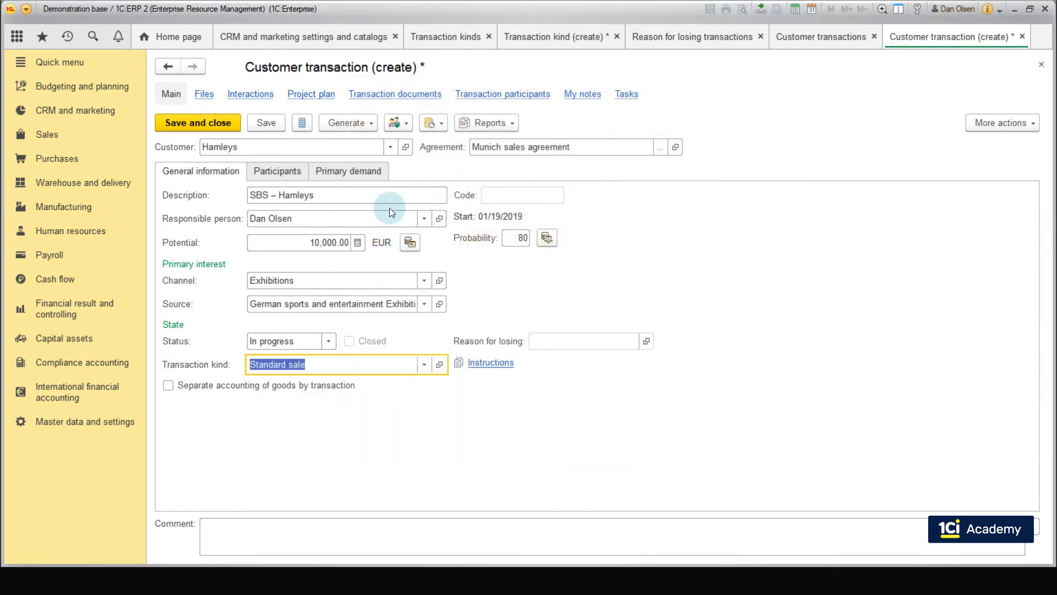
Add a primary demand line for Premium hoverboards with an amount of 10,000 and save the customer transaction
{"action": "left_click", "coordinate": [372, 170]}
{"action": "left_click", "coordinate": [188, 196]}
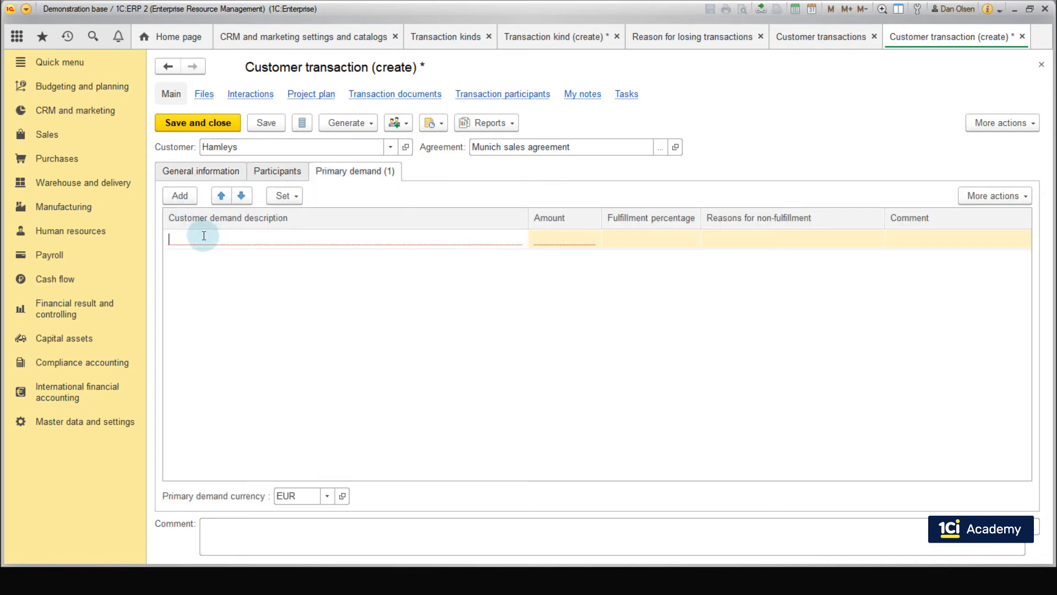
{"action": "type", "text": "Premium hoverboards"}
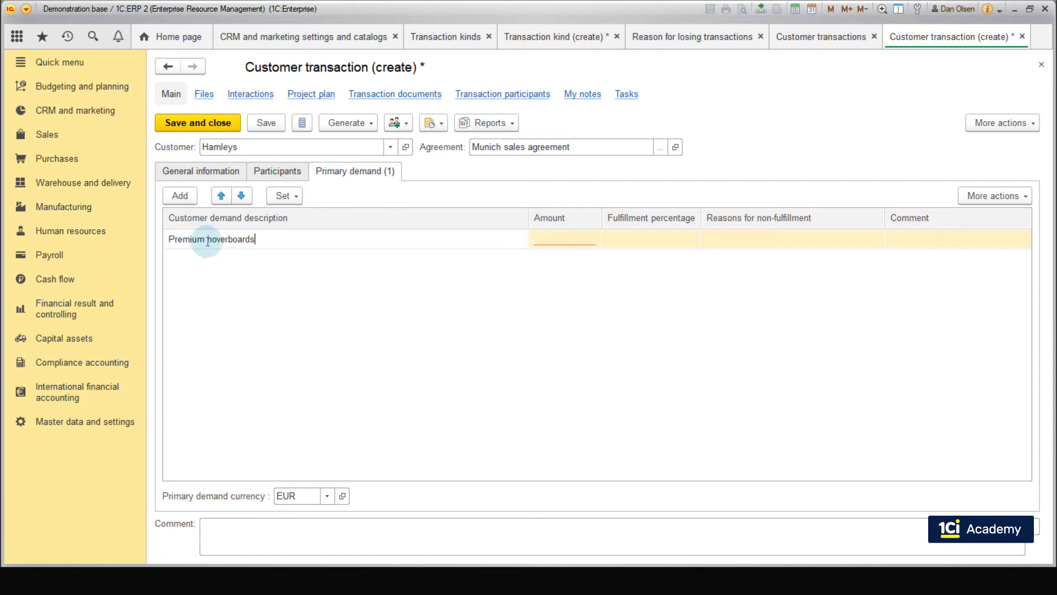
{"action": "left_click", "coordinate": [544, 240]}
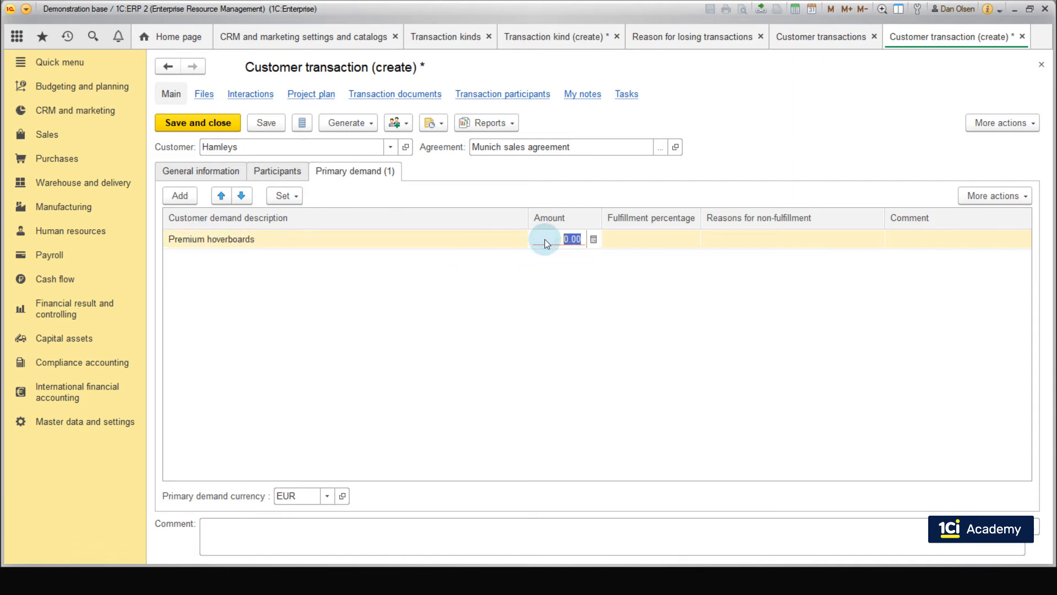
{"action": "type", "text": "10"}
{"action": "left_click", "coordinate": [560, 277]}
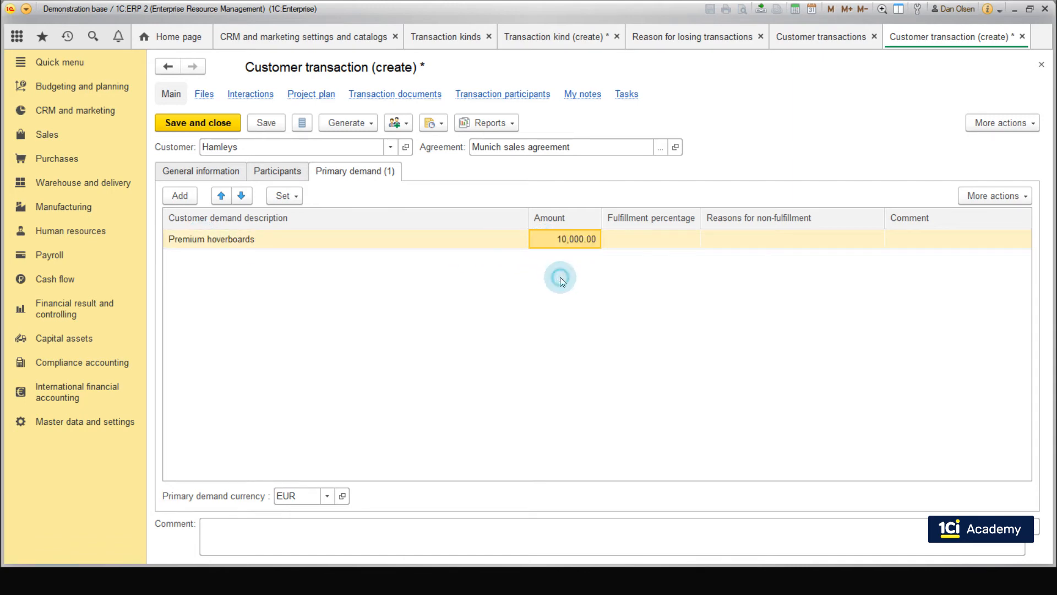
{"action": "left_click", "coordinate": [262, 124]}
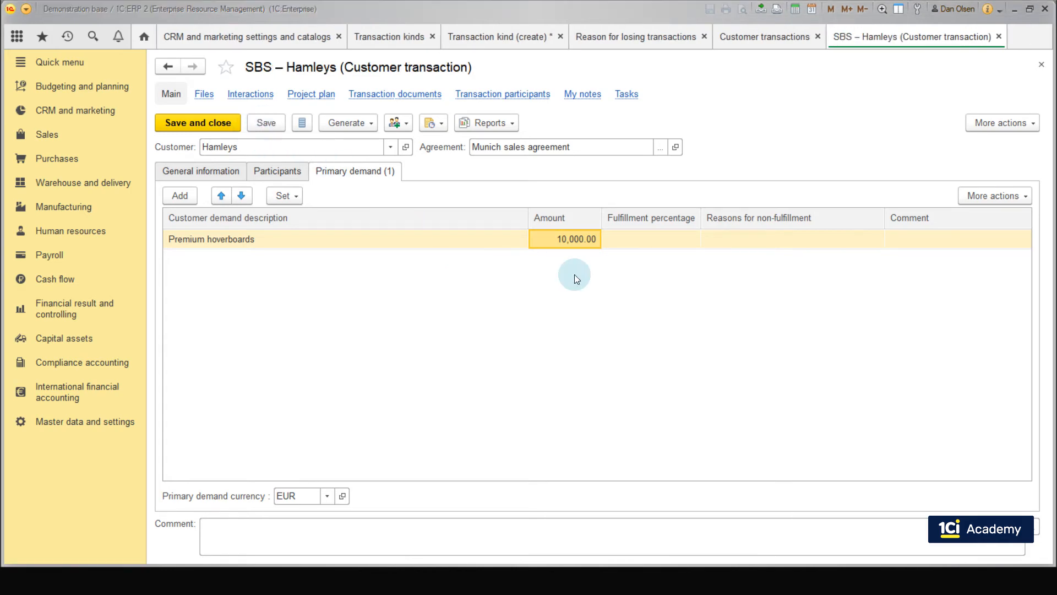
Generate a quotation to the customer from the transaction and apply the hoverboards price type to its Premium hoverboards line
{"action": "left_click", "coordinate": [373, 122]}
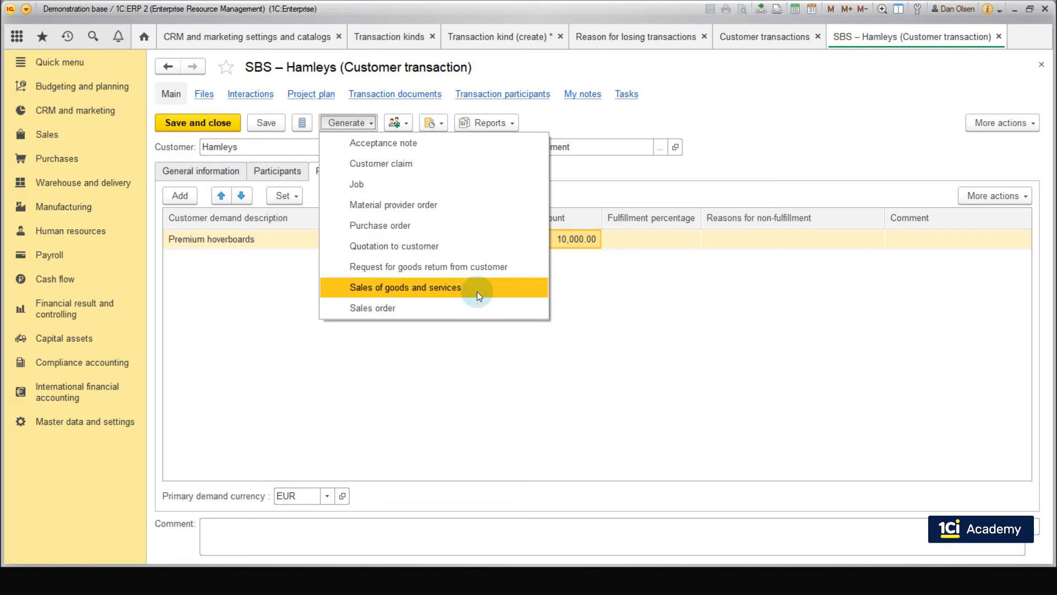
{"action": "left_click", "coordinate": [476, 252]}
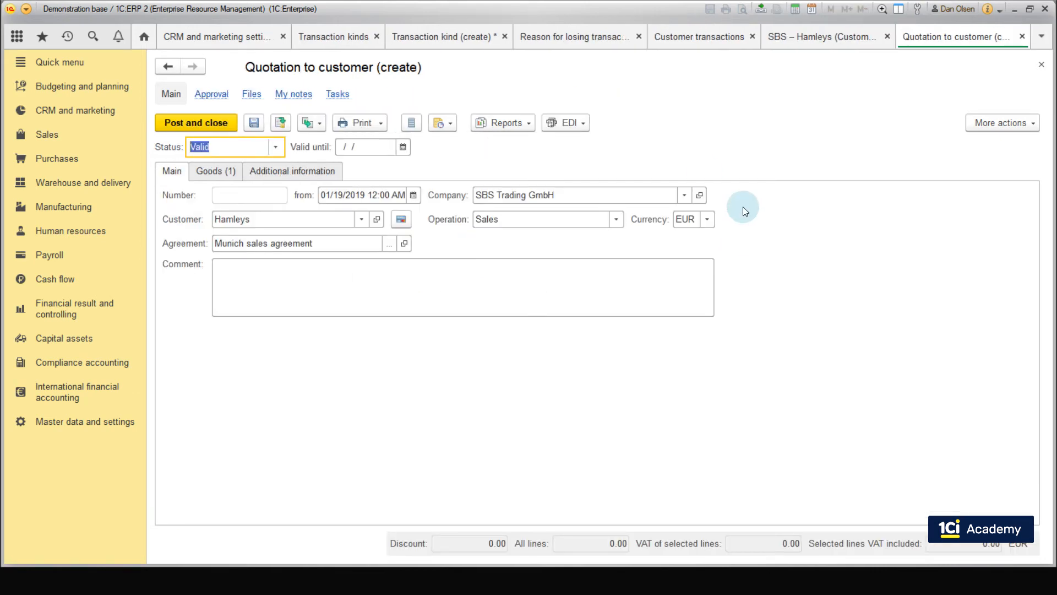
{"action": "left_click", "coordinate": [223, 171]}
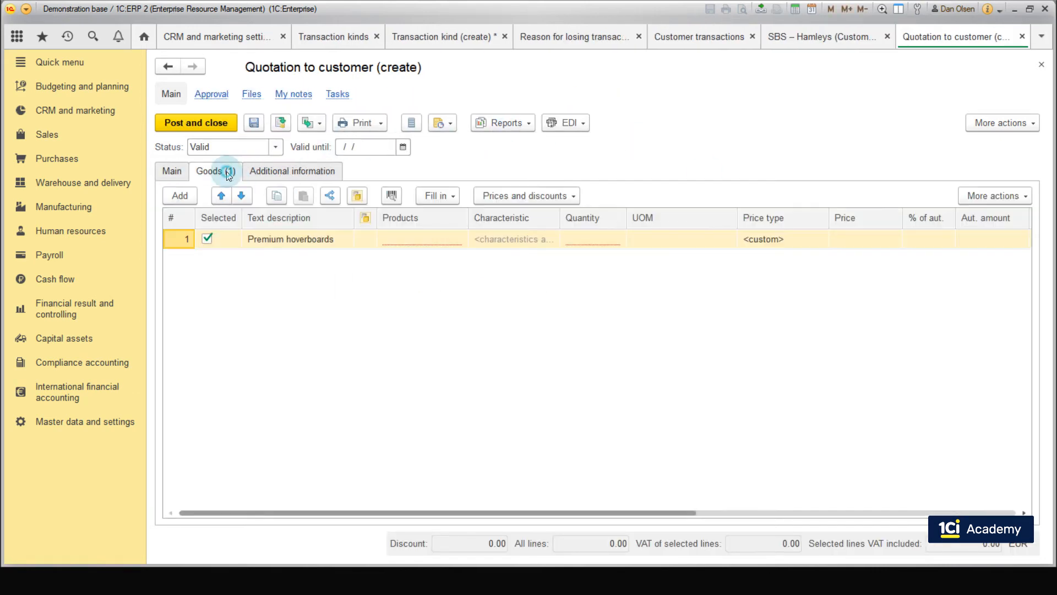
{"action": "left_click", "coordinate": [268, 242]}
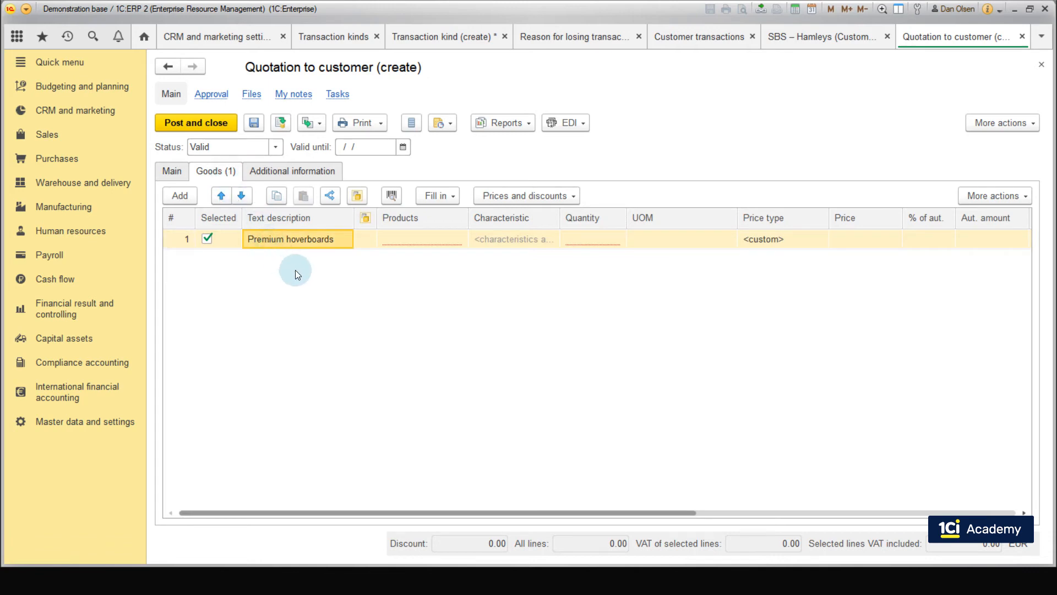
{"action": "left_click", "coordinate": [416, 241]}
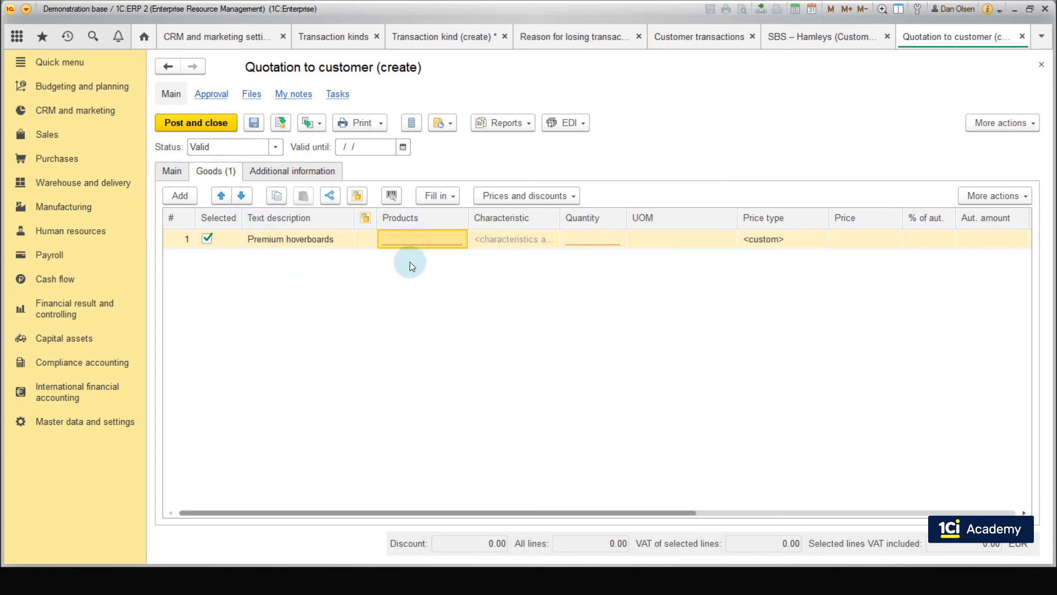
{"action": "left_click", "coordinate": [476, 278]}
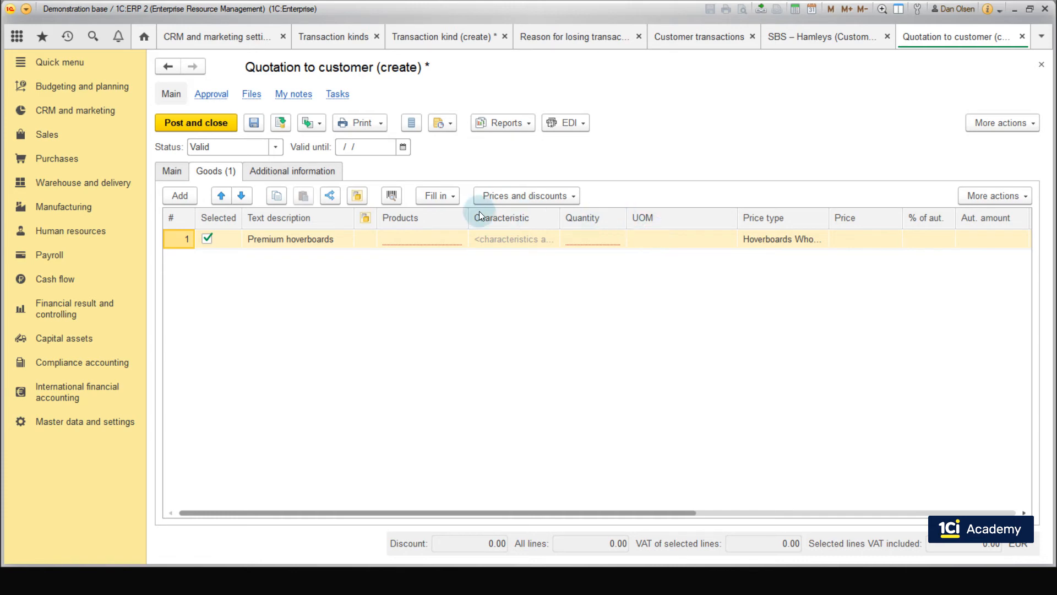
Open the goods selection for the quotation and pick five pieces of Sport hoverboard 710
{"action": "left_click", "coordinate": [454, 199]}
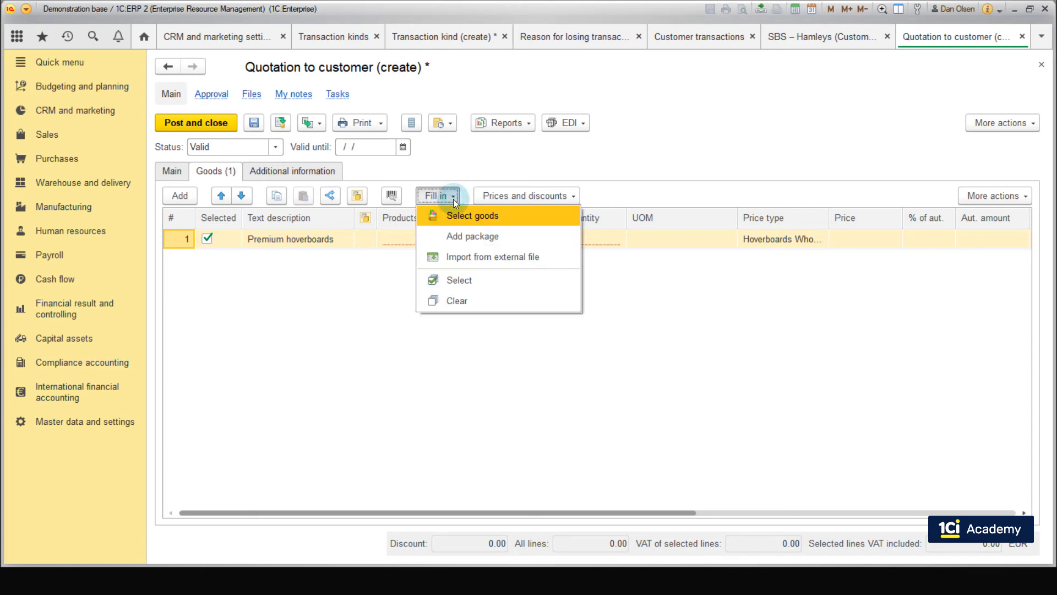
{"action": "left_click", "coordinate": [485, 213]}
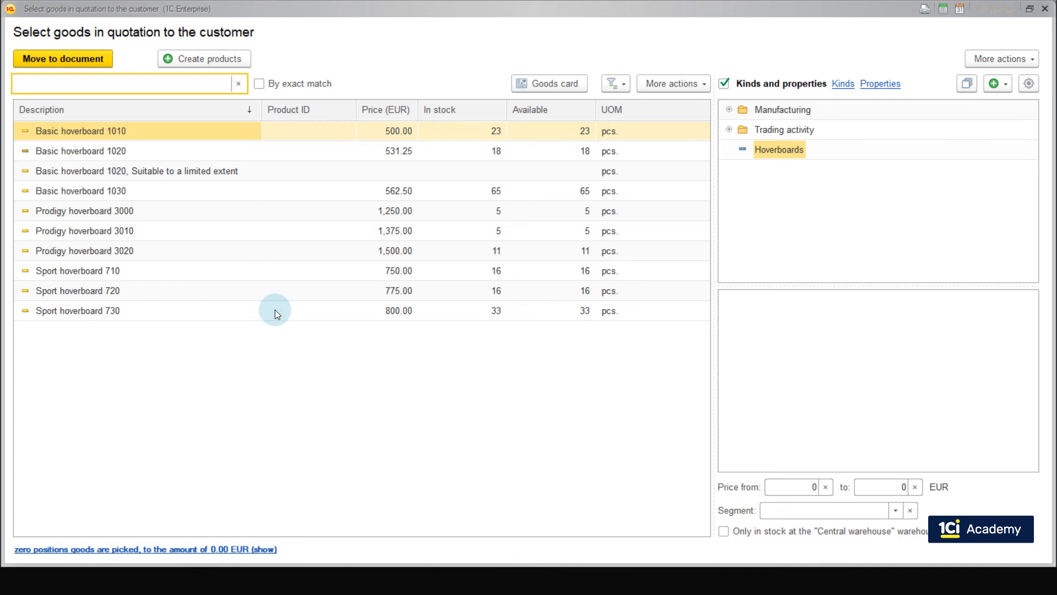
{"action": "double_click", "coordinate": [269, 273]}
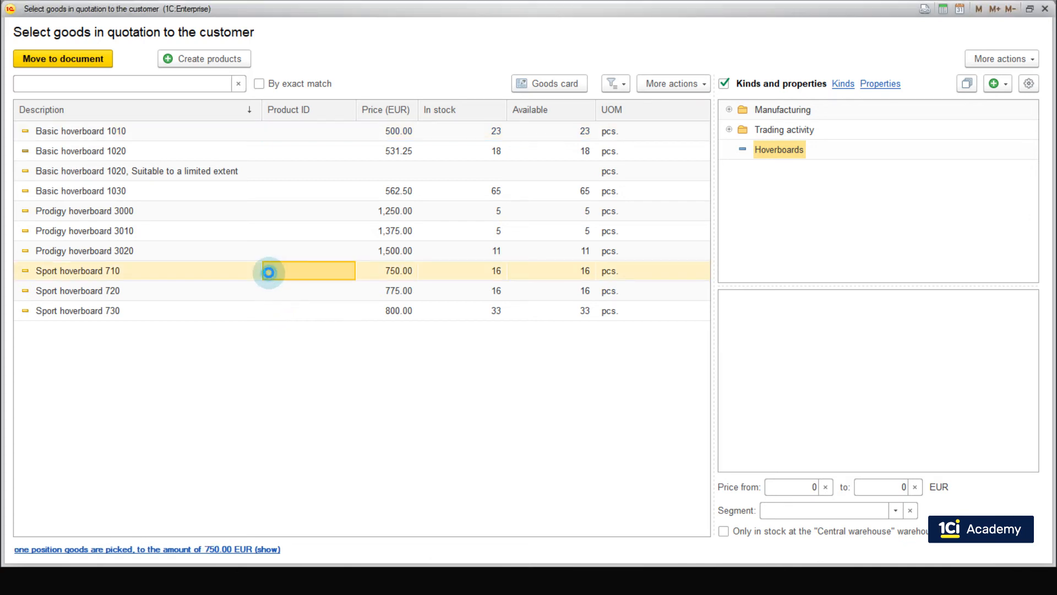
{"action": "double_click", "coordinate": [269, 272]}
{"action": "double_click", "coordinate": [269, 273]}
{"action": "double_click", "coordinate": [268, 273]}
{"action": "double_click", "coordinate": [269, 272]}
Pick five pieces of Sport hoverboard 720 and three of Sport hoverboard 730, and transfer the picked goods to the quotation
{"action": "double_click", "coordinate": [268, 290]}
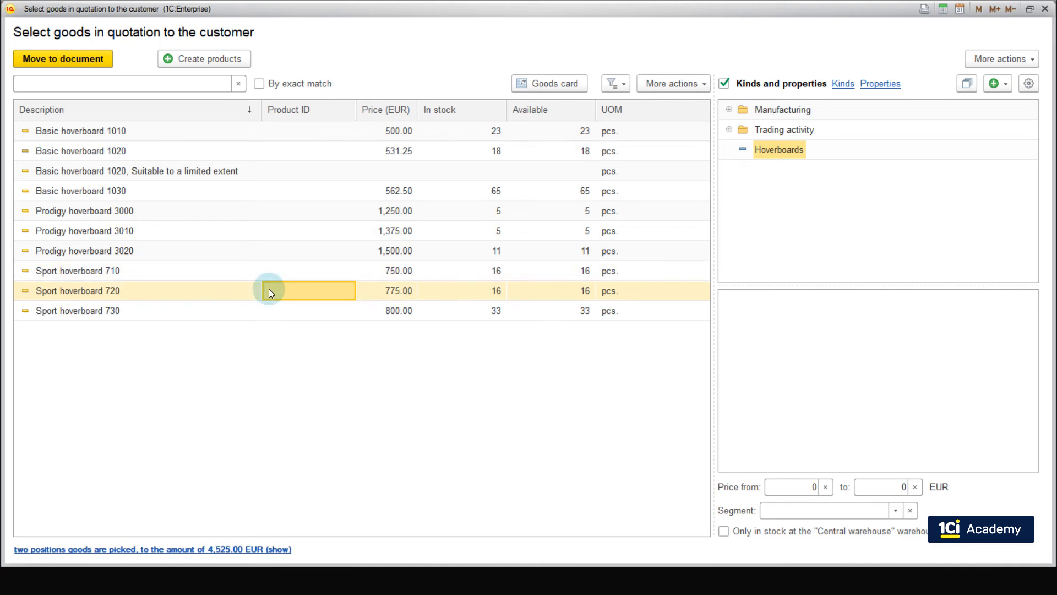
{"action": "double_click", "coordinate": [268, 290]}
{"action": "double_click", "coordinate": [269, 289]}
{"action": "double_click", "coordinate": [269, 290]}
{"action": "double_click", "coordinate": [275, 313]}
{"action": "double_click", "coordinate": [276, 312]}
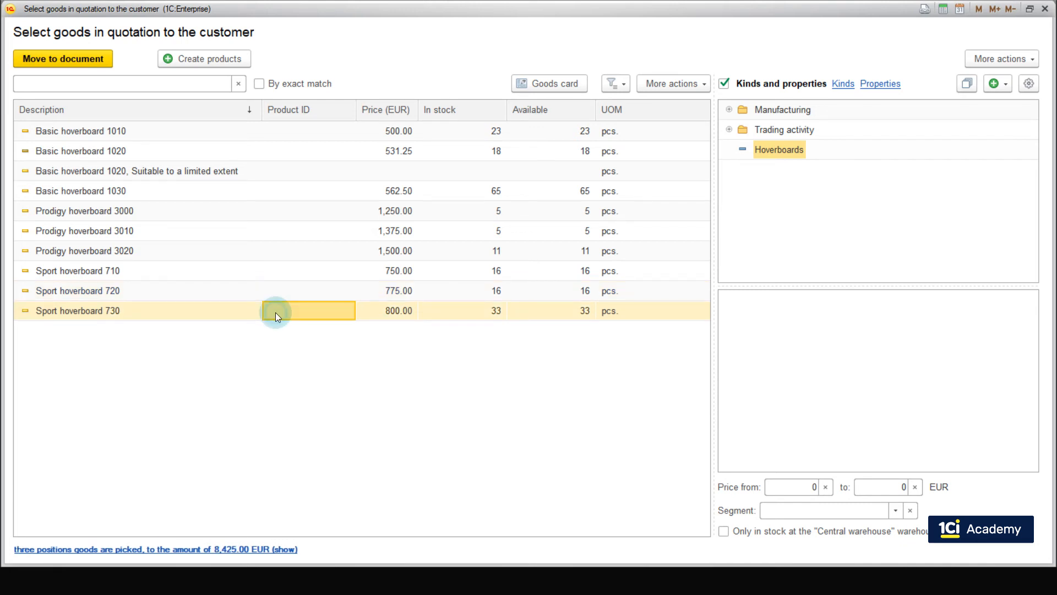
{"action": "double_click", "coordinate": [275, 313]}
{"action": "double_click", "coordinate": [276, 312]}
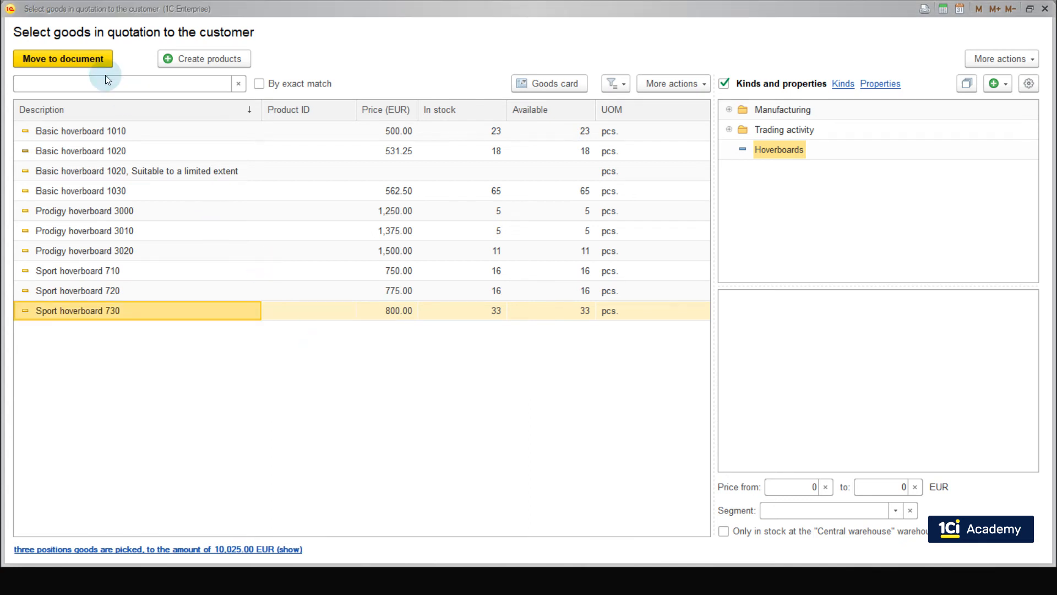
{"action": "left_click", "coordinate": [86, 58]}
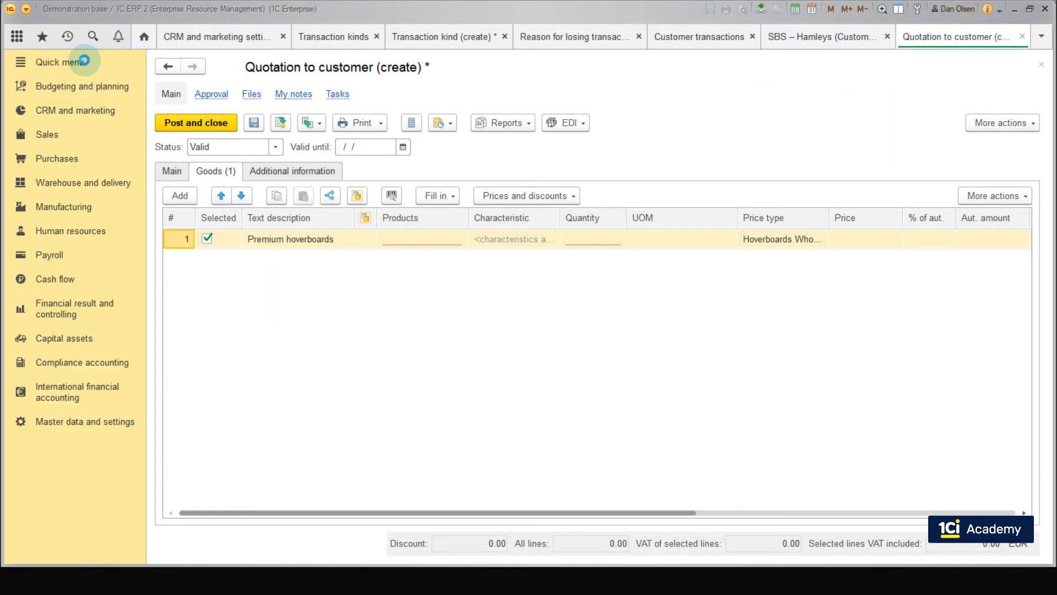
Delete the Premium hoverboards line that has no product, then post and close the quotation
{"action": "right_click", "coordinate": [421, 240]}
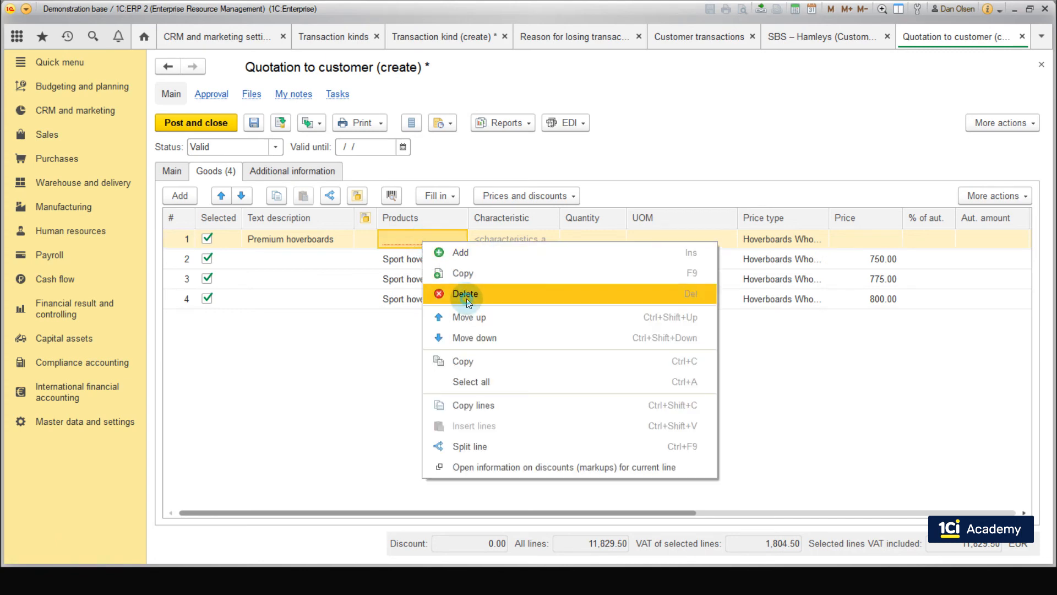
{"action": "left_click", "coordinate": [467, 294]}
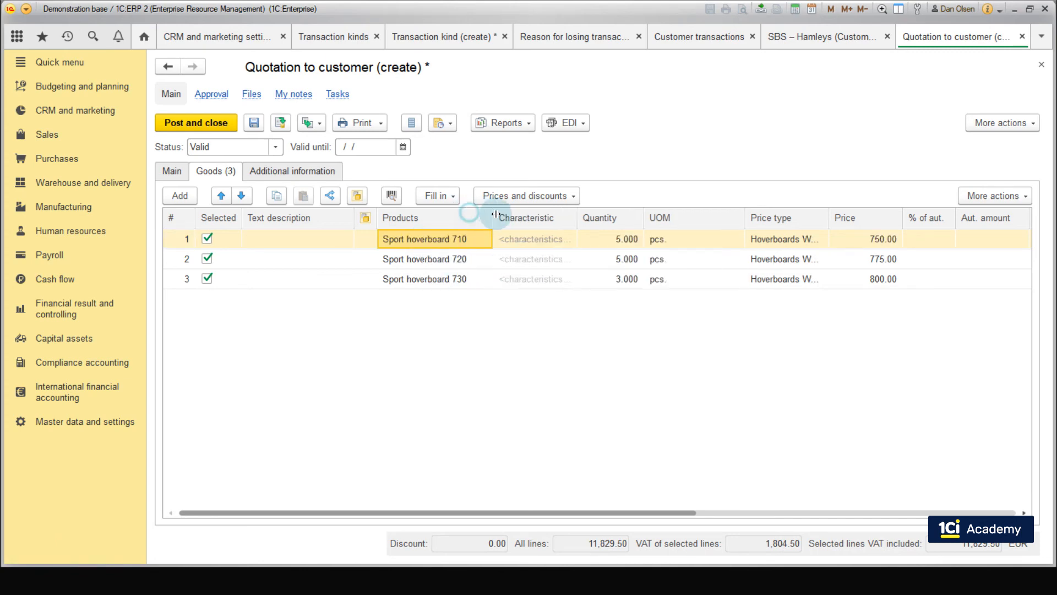
{"action": "left_click", "coordinate": [225, 123]}
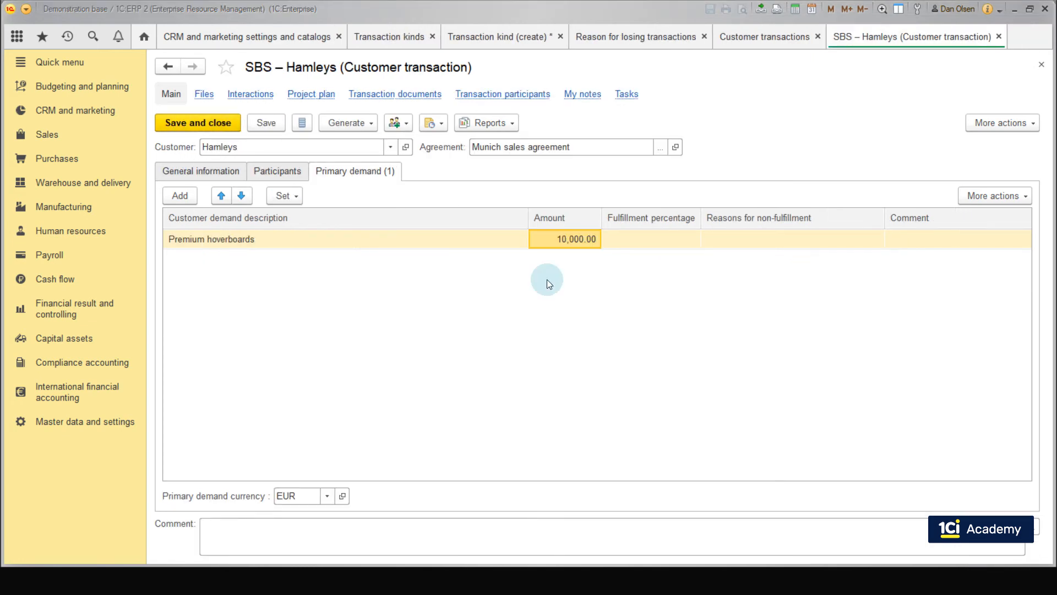
View the documents of the SBS – Hamleys transaction and check the quotation's type and amount
{"action": "left_click", "coordinate": [418, 94]}
{"action": "left_click", "coordinate": [437, 210]}
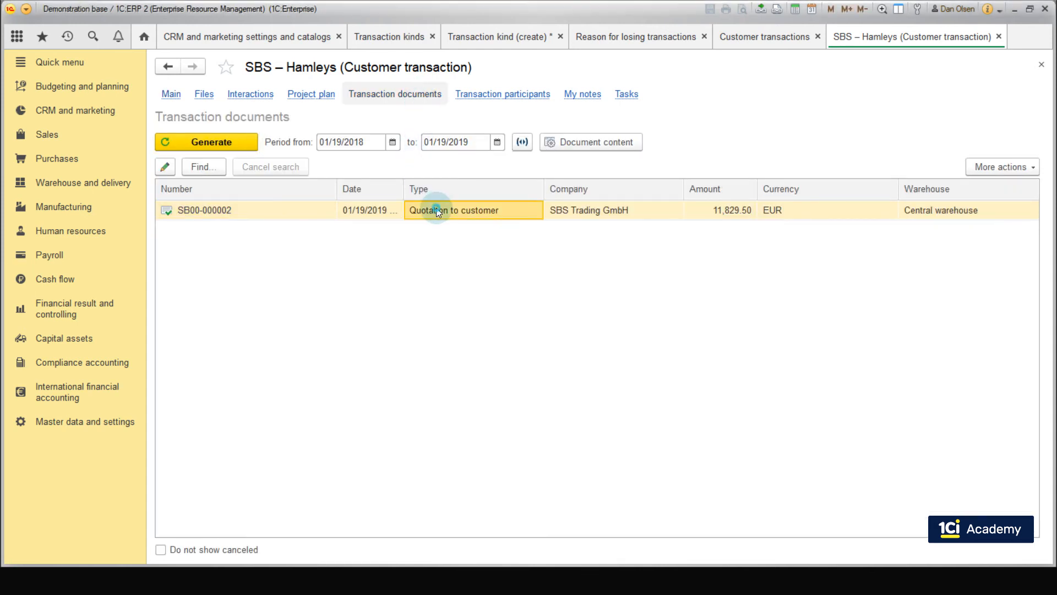
{"action": "left_click", "coordinate": [692, 212]}
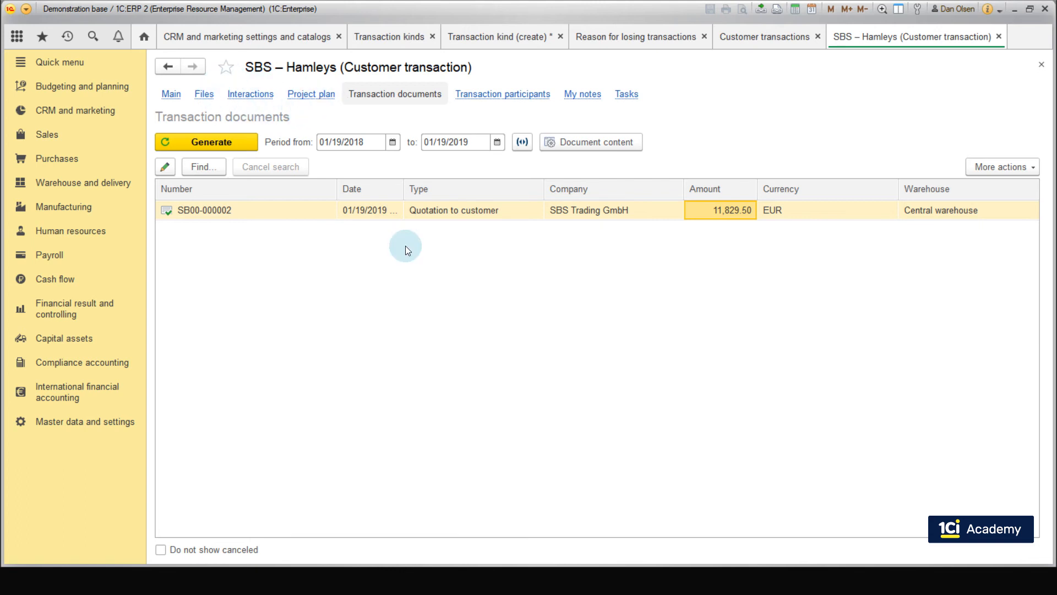
Open the sales reports and, from the end of that page, the full list of reports by section
{"action": "left_click", "coordinate": [42, 133]}
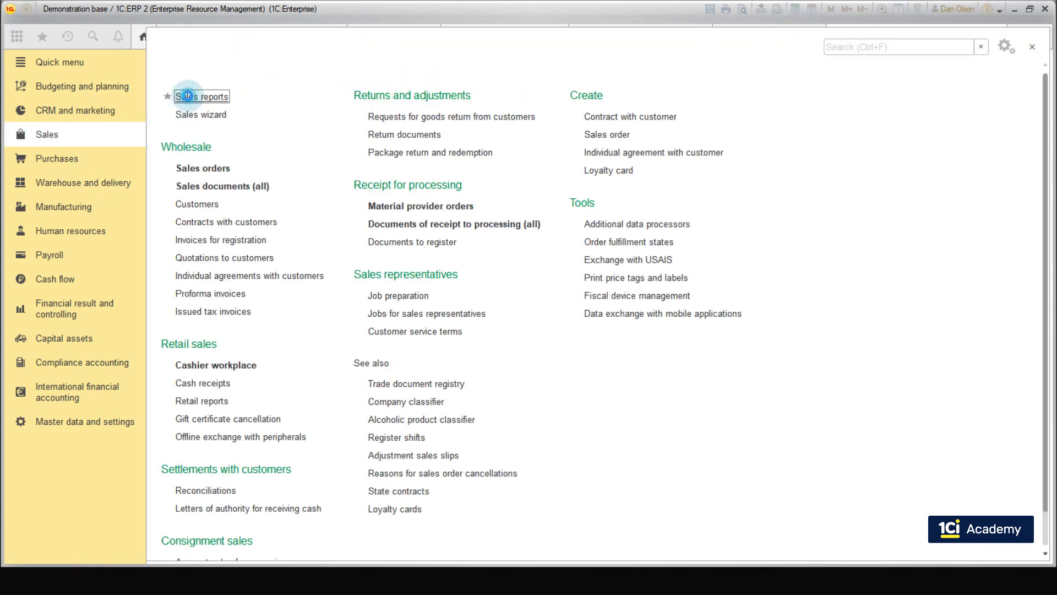
{"action": "left_click", "coordinate": [190, 99]}
{"action": "scroll", "coordinate": [305, 269], "scroll_direction": "down", "scroll_amount": 10}
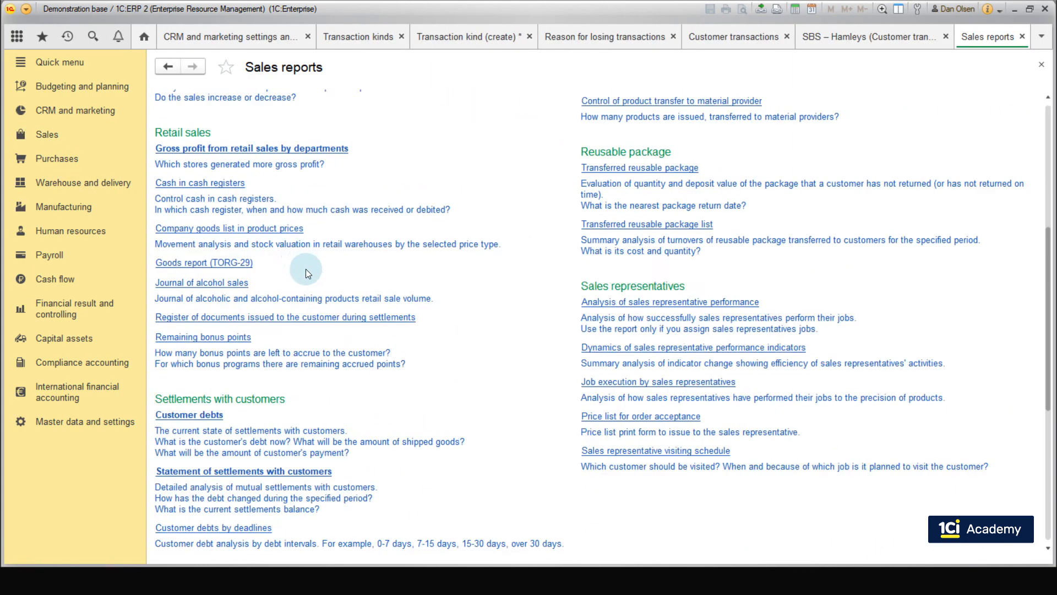
{"action": "left_click", "coordinate": [177, 550]}
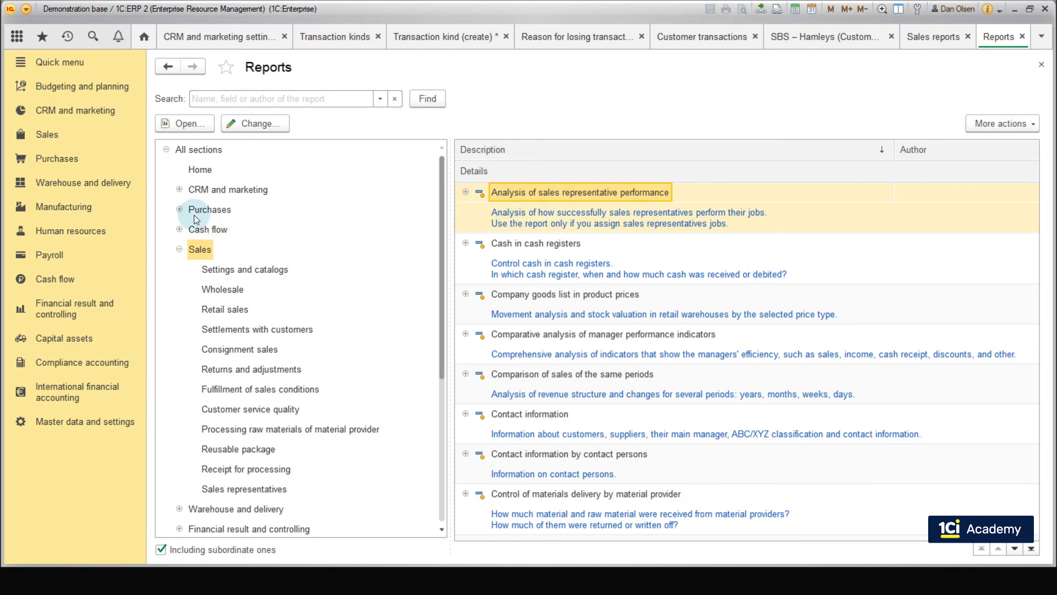
Open the Sales pipeline report from the Transactions group of CRM and marketing and run it for 01/01/2015 – 02/28/2019
{"action": "left_click", "coordinate": [200, 190]}
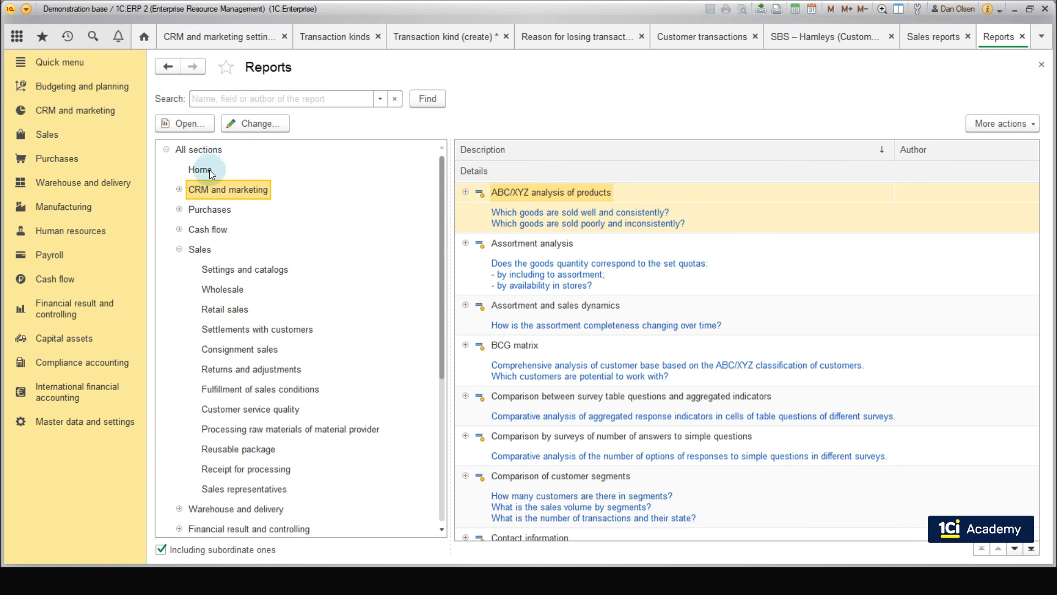
{"action": "left_click", "coordinate": [179, 190]}
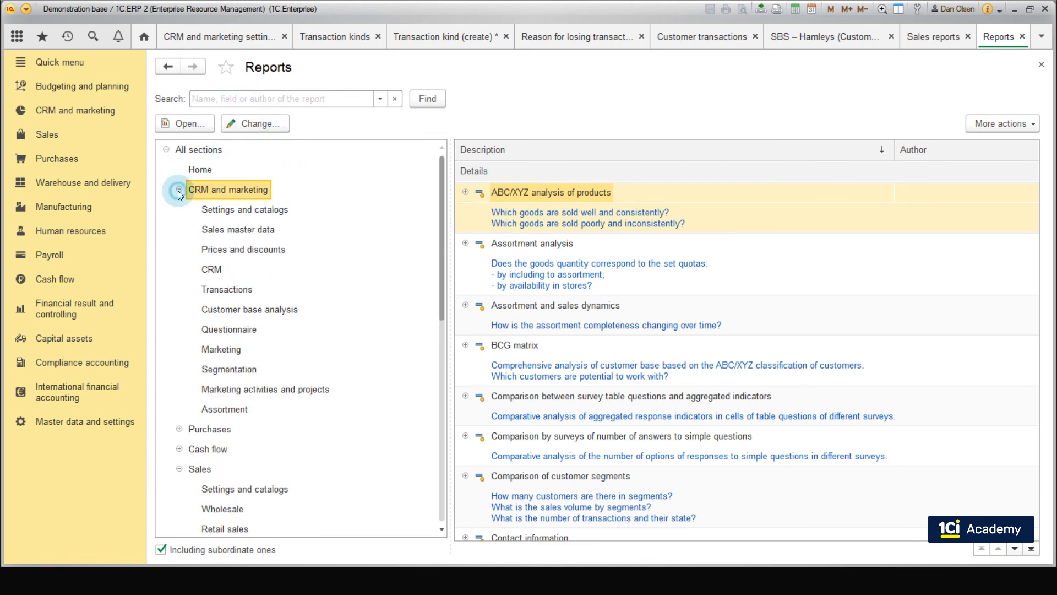
{"action": "left_click", "coordinate": [225, 291]}
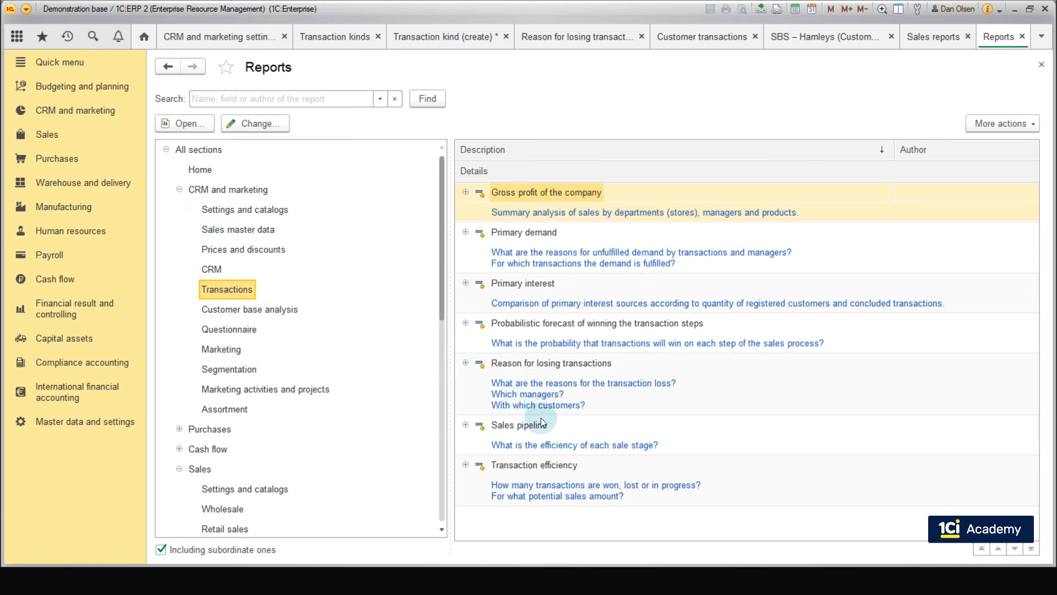
{"action": "double_click", "coordinate": [541, 423]}
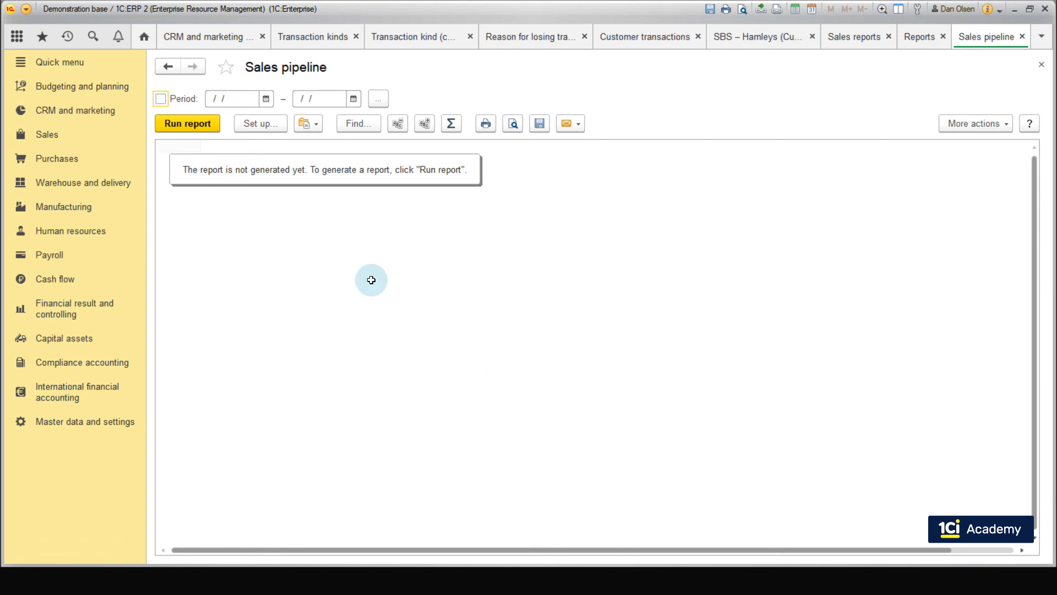
{"action": "left_click", "coordinate": [194, 123]}
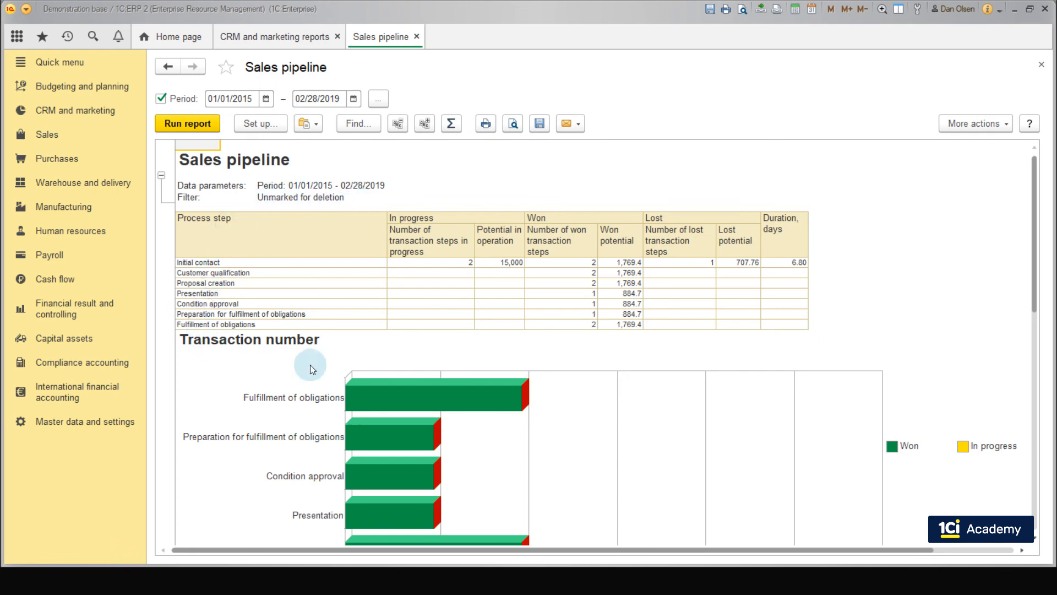
Examine the Sales pipeline report's process step table and its Transaction number and Potential sale amount charts, comparing won, in-progress and lost transactions
{"action": "scroll", "coordinate": [391, 264], "scroll_direction": "down", "scroll_amount": 3}
{"action": "scroll", "coordinate": [471, 306], "scroll_direction": "down", "scroll_amount": 2}
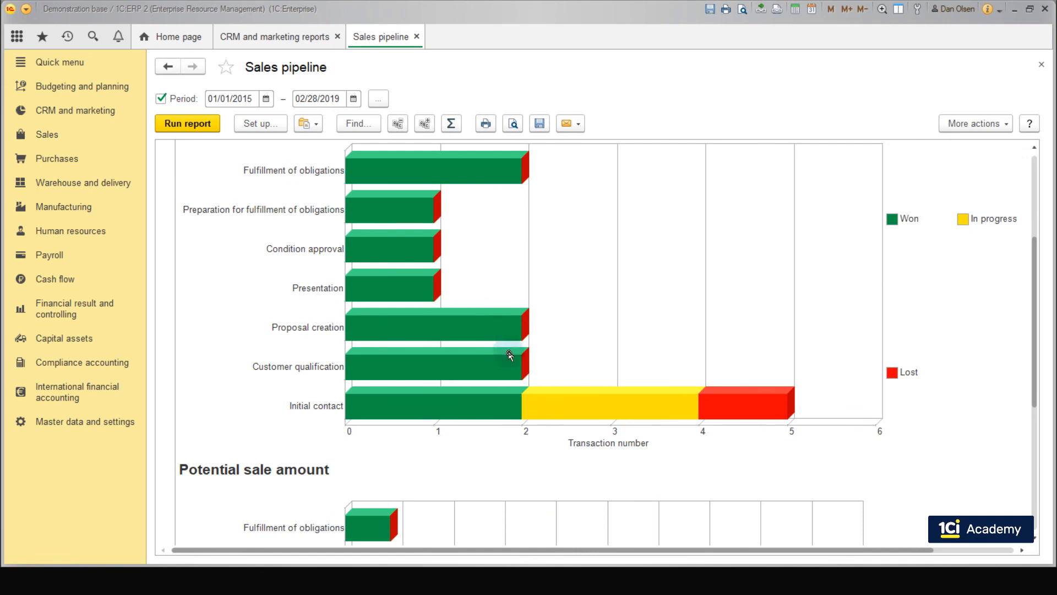
{"action": "scroll", "coordinate": [518, 400], "scroll_direction": "down", "scroll_amount": 5}
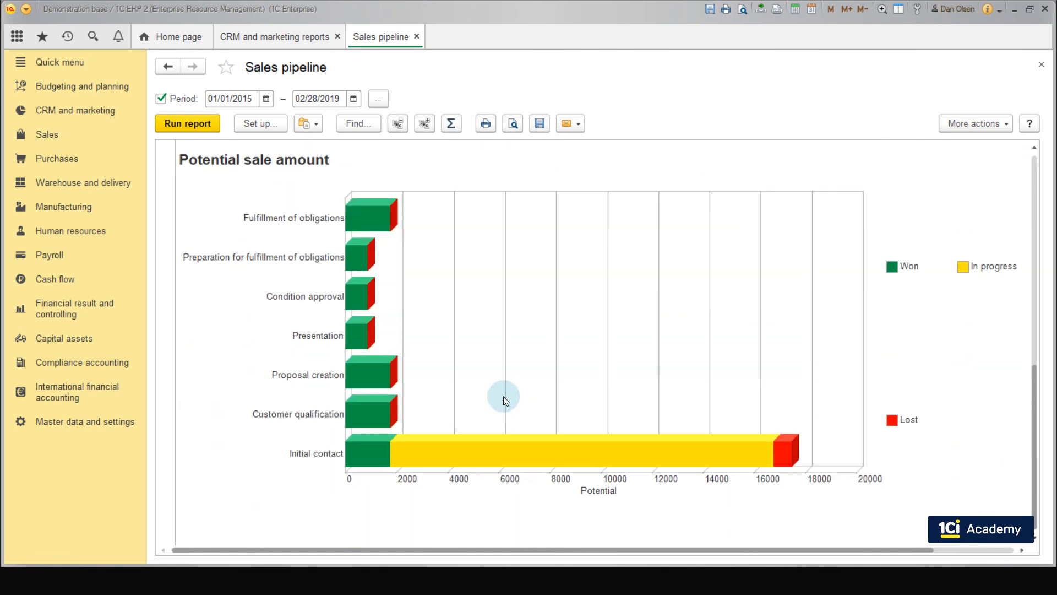
{"action": "scroll", "coordinate": [503, 397], "scroll_direction": "up", "scroll_amount": 4}
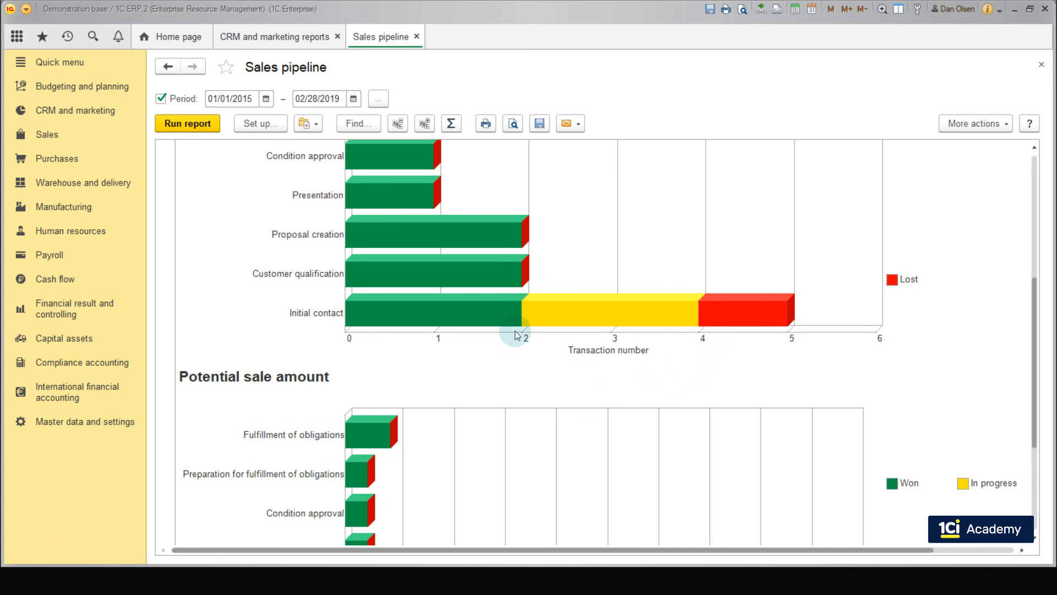
{"action": "scroll", "coordinate": [755, 385], "scroll_direction": "down", "scroll_amount": 3}
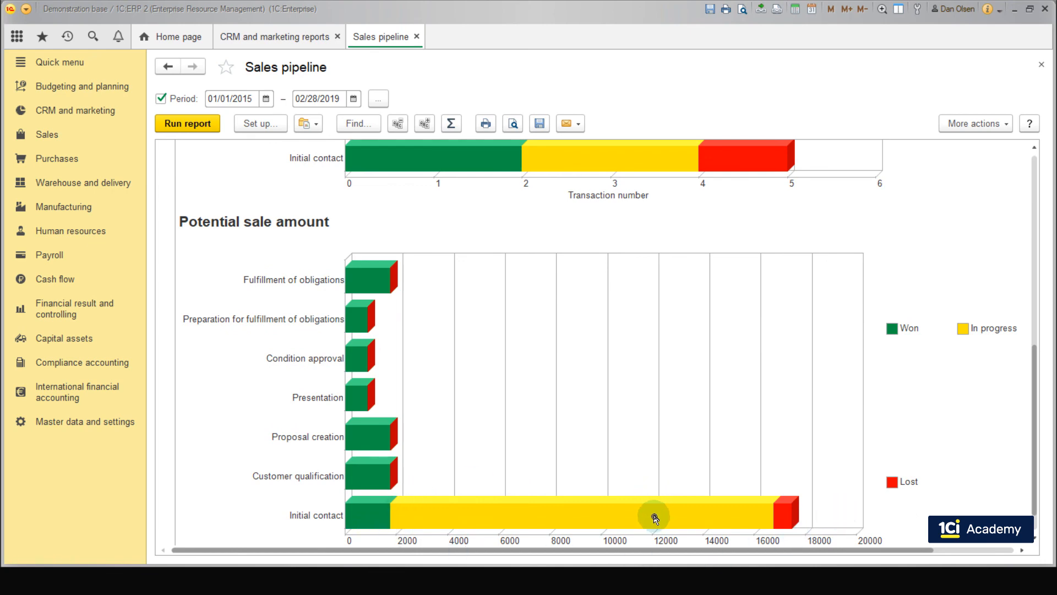
{"action": "scroll", "coordinate": [649, 490], "scroll_direction": "up", "scroll_amount": 3}
{"action": "scroll", "coordinate": [649, 487], "scroll_direction": "up", "scroll_amount": 3}
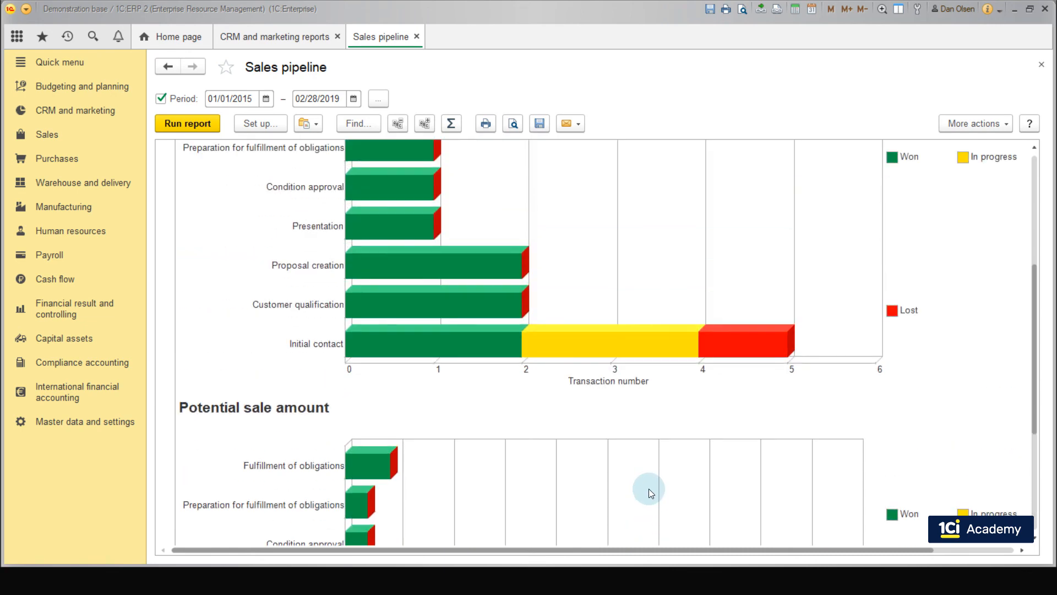
{"action": "scroll", "coordinate": [648, 491], "scroll_direction": "up", "scroll_amount": 2}
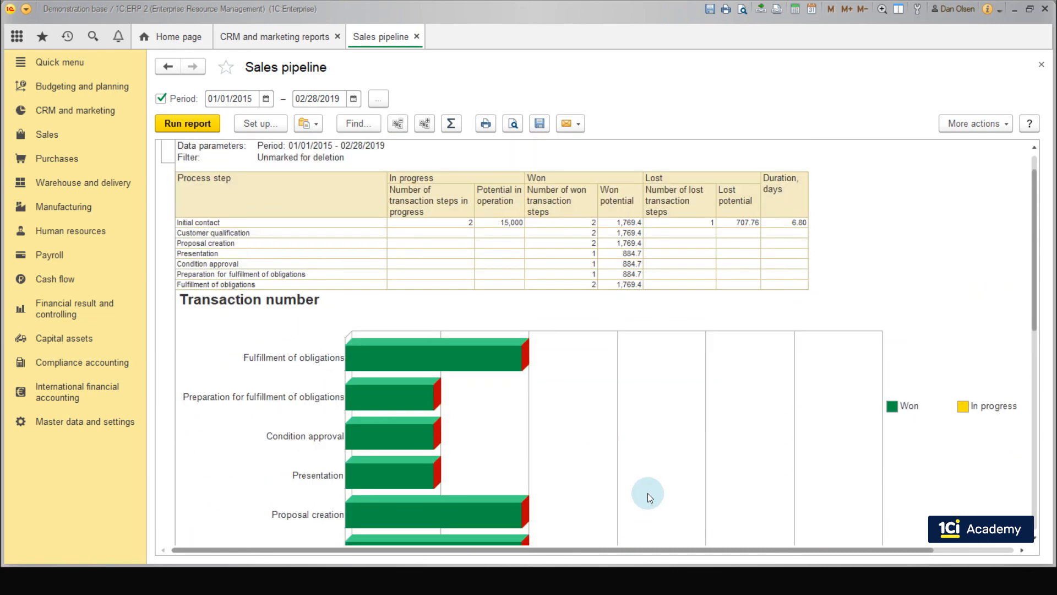
{"action": "scroll", "coordinate": [646, 493], "scroll_direction": "up", "scroll_amount": 1}
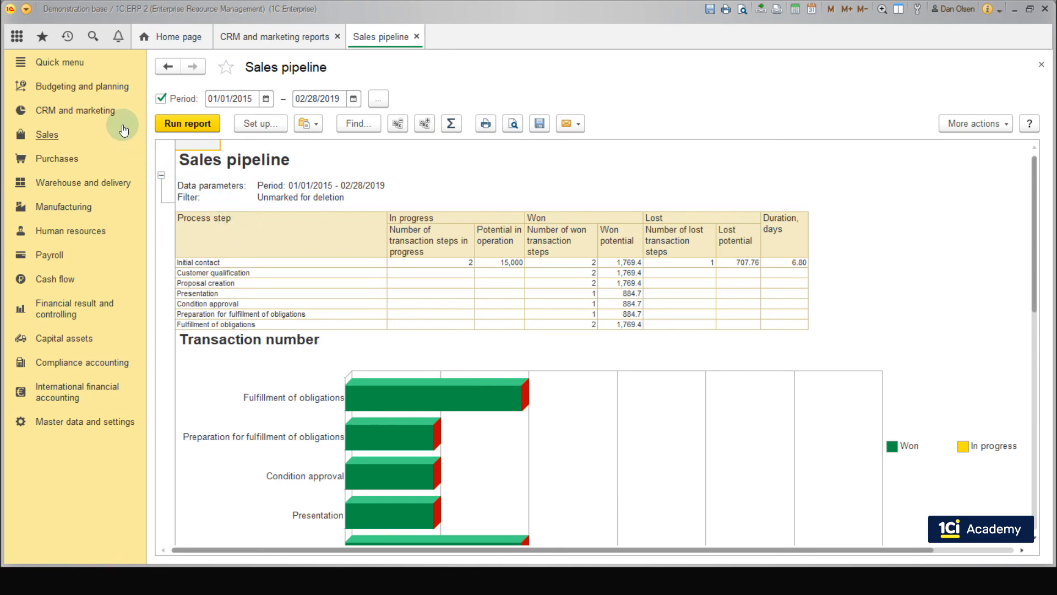
Open the CRM and marketing section
{"action": "left_click", "coordinate": [105, 112]}
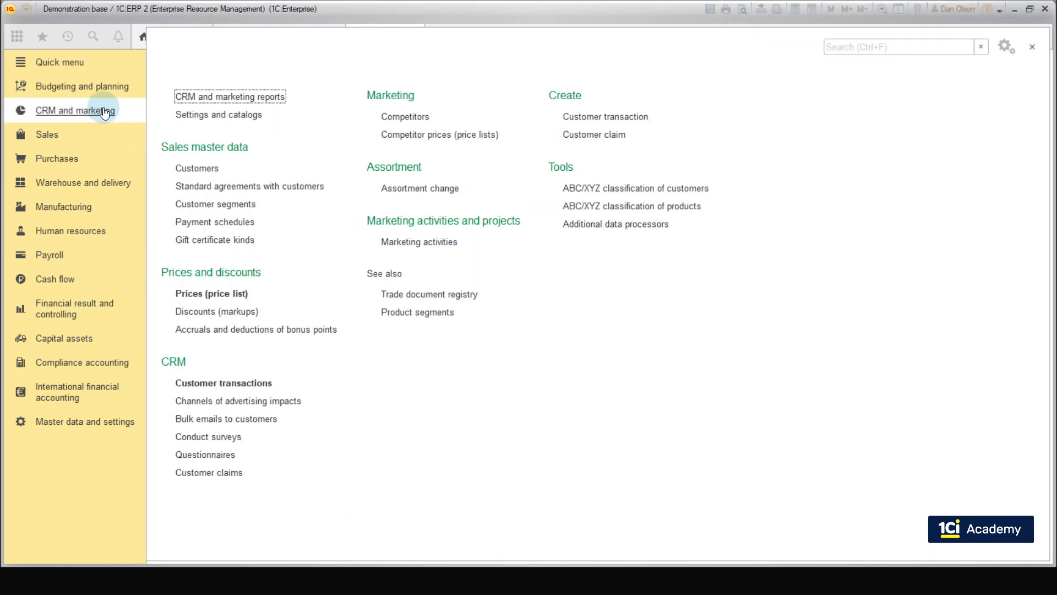